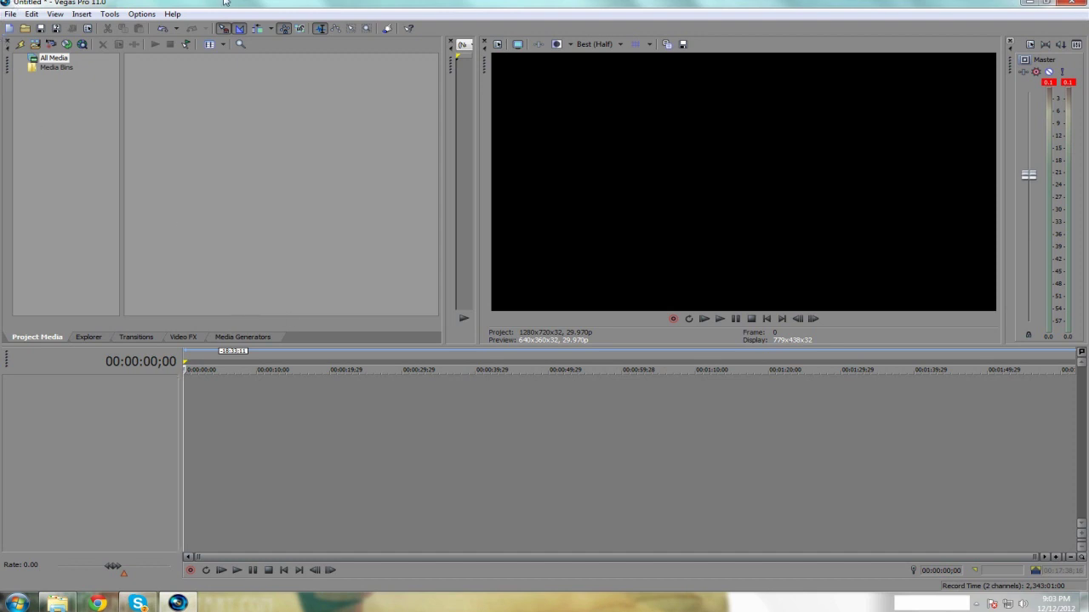
mouse_move(61, 604)
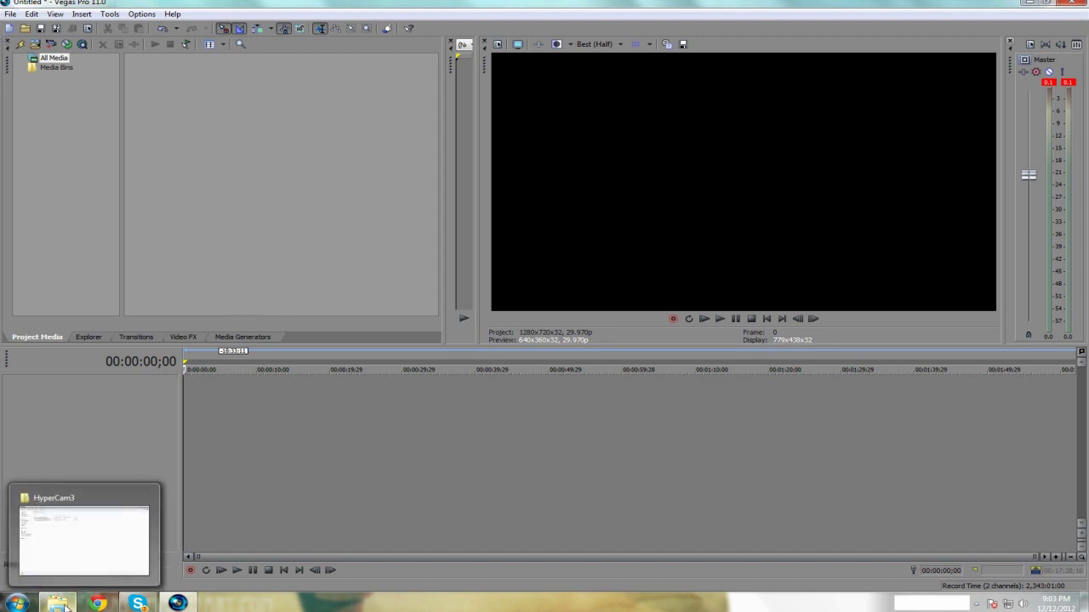
left_click(61, 604)
left_click(39, 174)
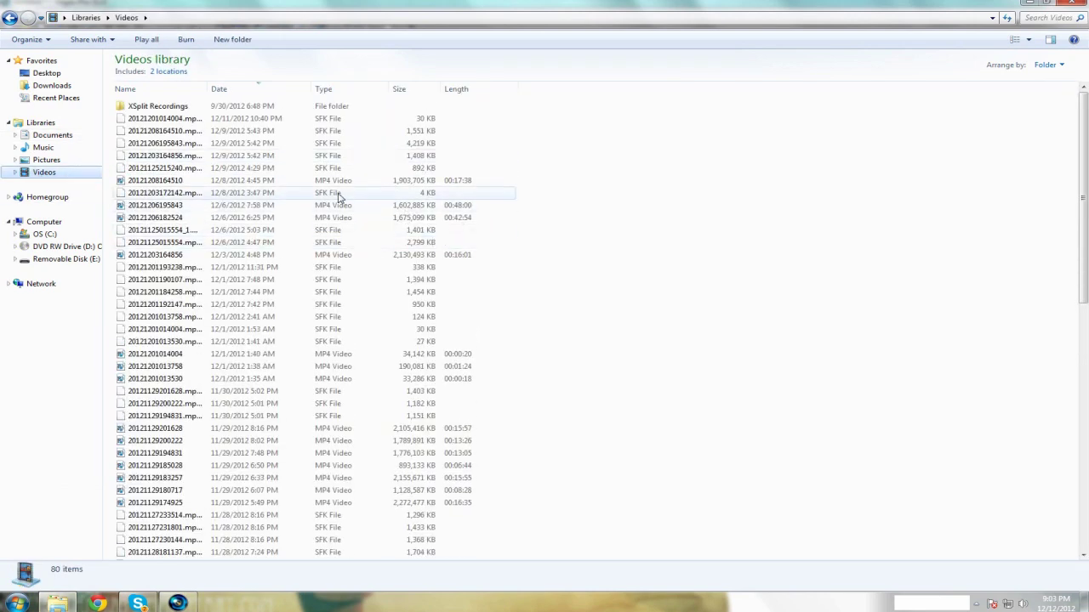
left_click_drag(237, 183, 195, 401)
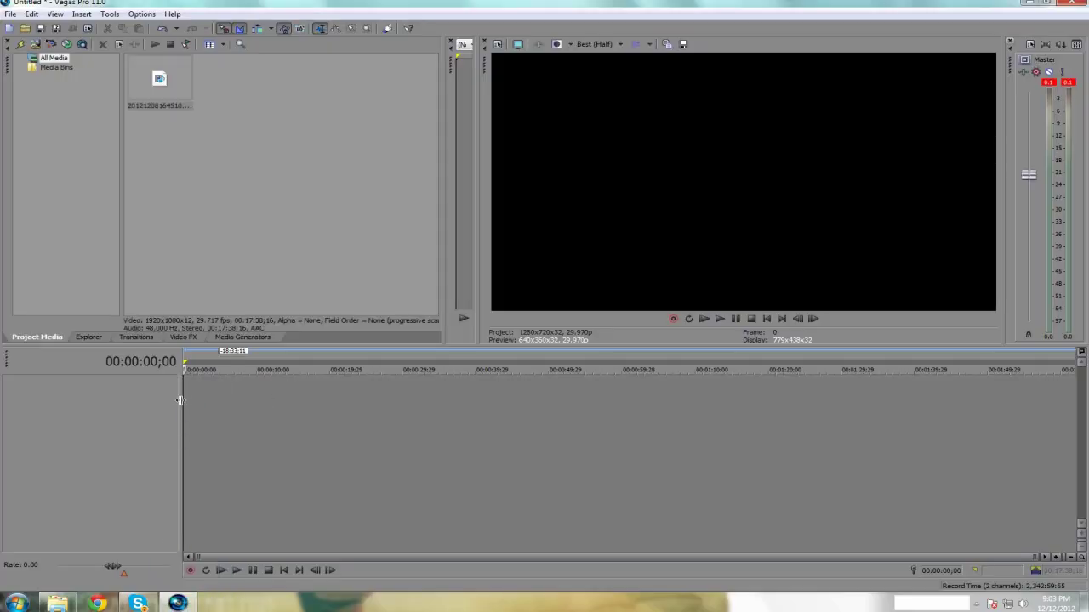
left_click(57, 603)
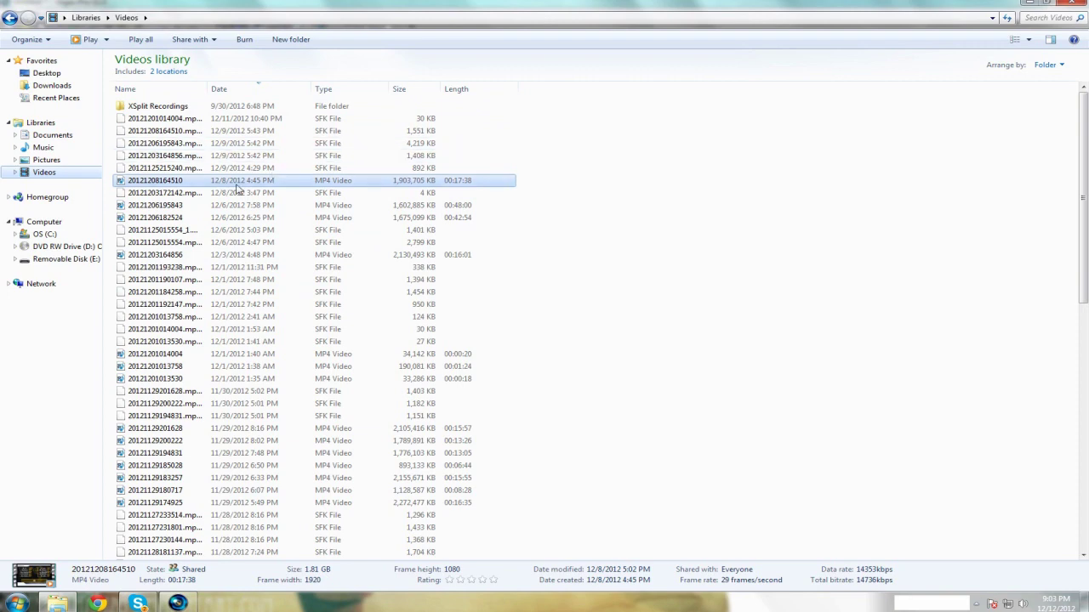
key("alt+Tab")
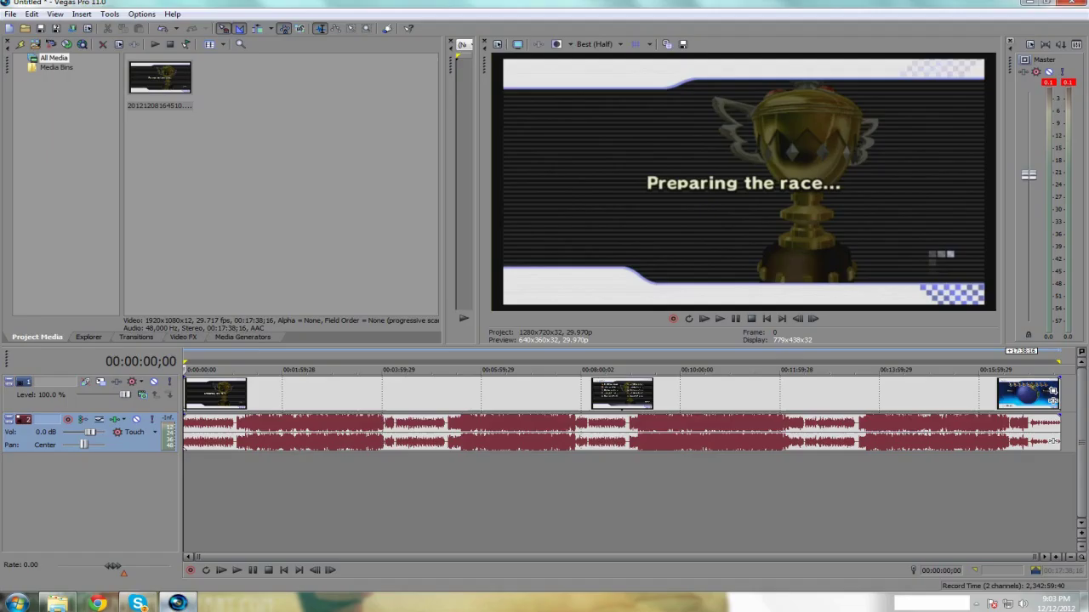
Step: Select the gameplay clip and move playback to 00:02:03;16
left_click(236, 392)
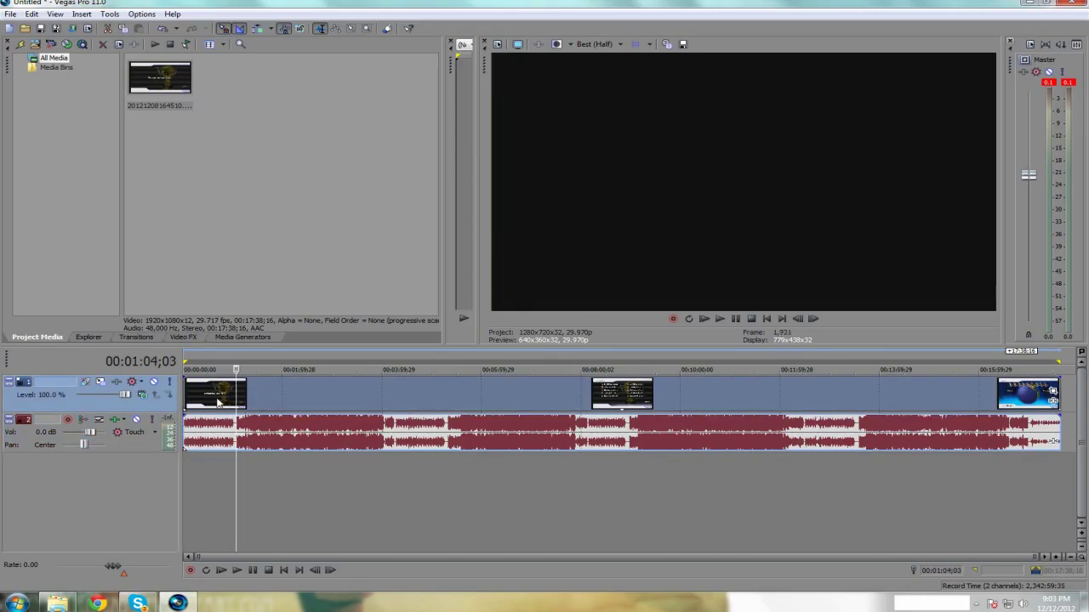
left_click(217, 401)
left_click(285, 397)
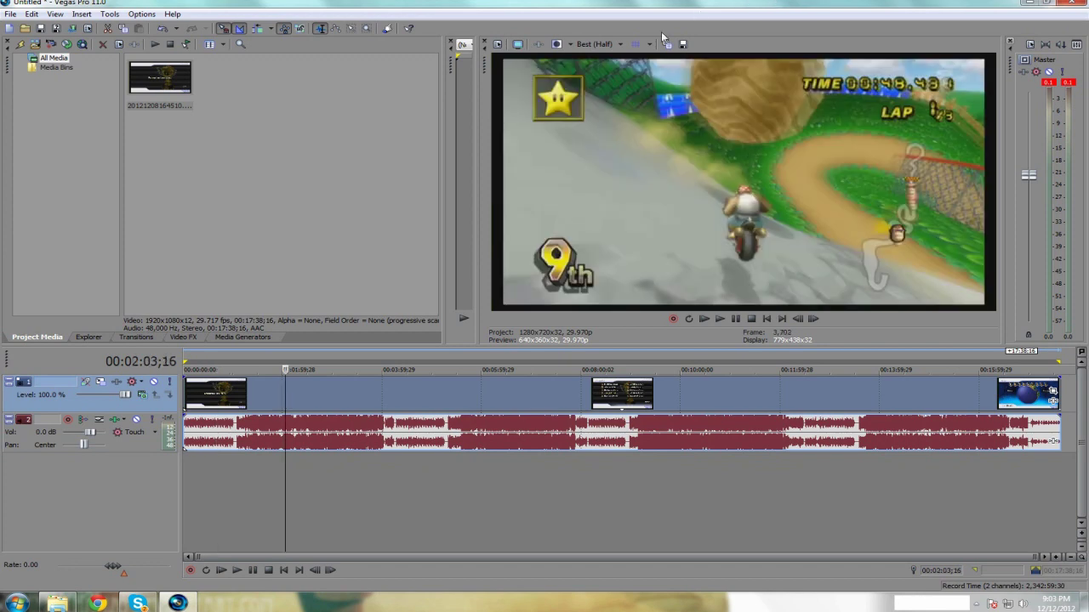
left_click(602, 44)
mouse_move(613, 93)
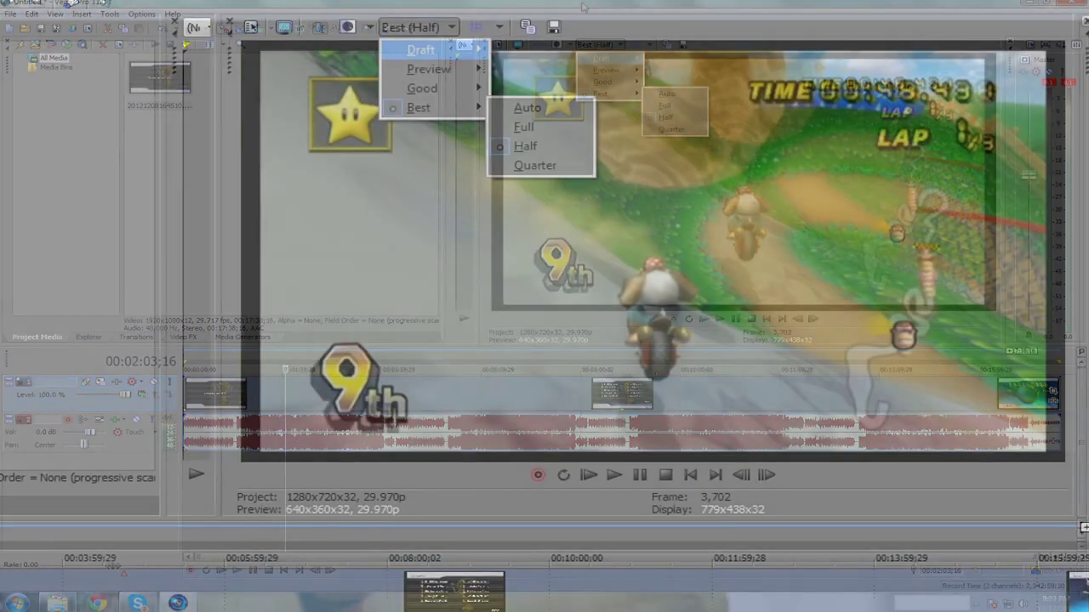
left_click(662, 117)
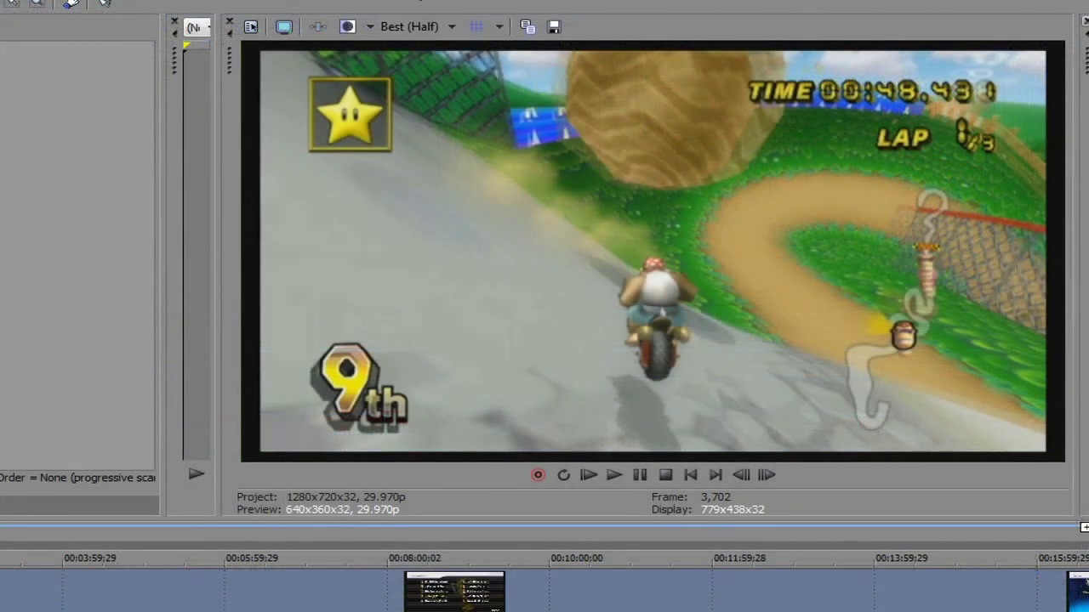
Step: Set the preview quality to Best (Full), then drop it back to Half
left_click(435, 27)
mouse_move(469, 109)
left_click(522, 126)
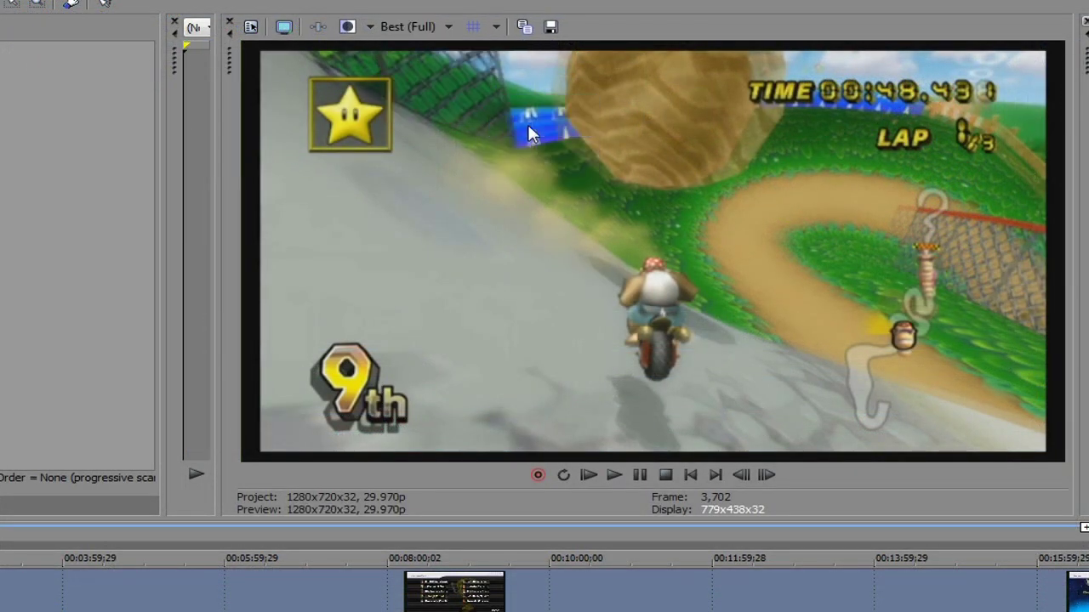
left_click(443, 27)
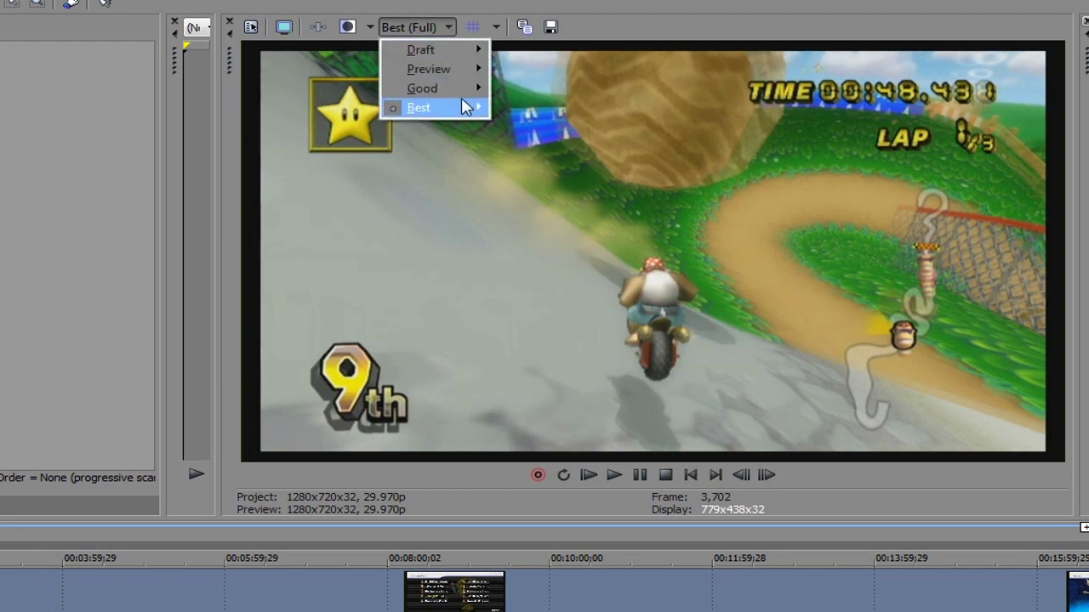
mouse_move(475, 113)
left_click(539, 148)
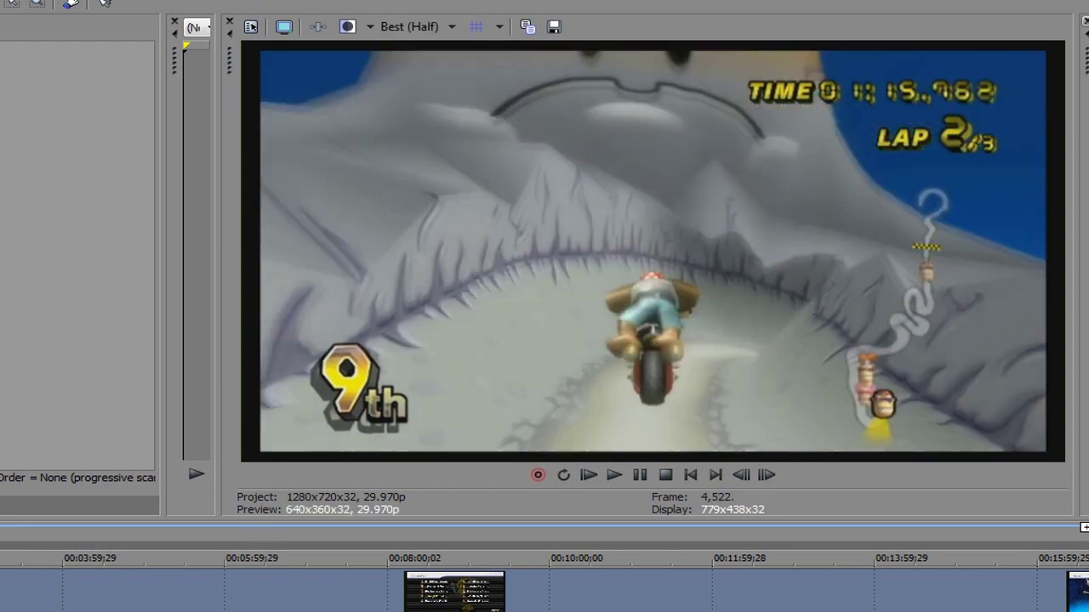
Step: Move playback back to about 00:01:44 and reduce the preview to Quarter resolution
scroll(225, 601, "up", 5)
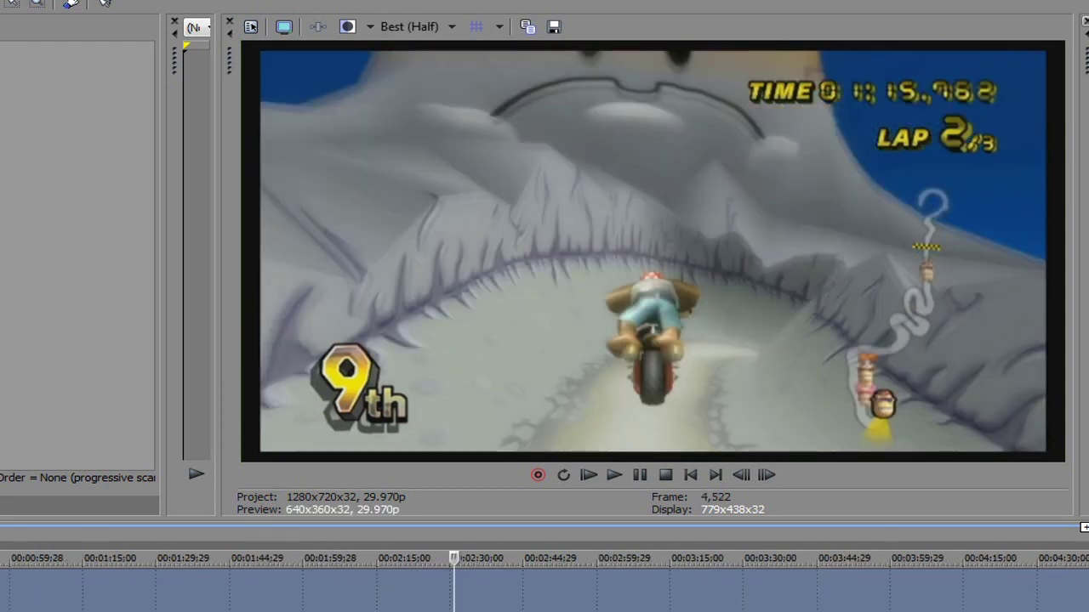
left_click(226, 601)
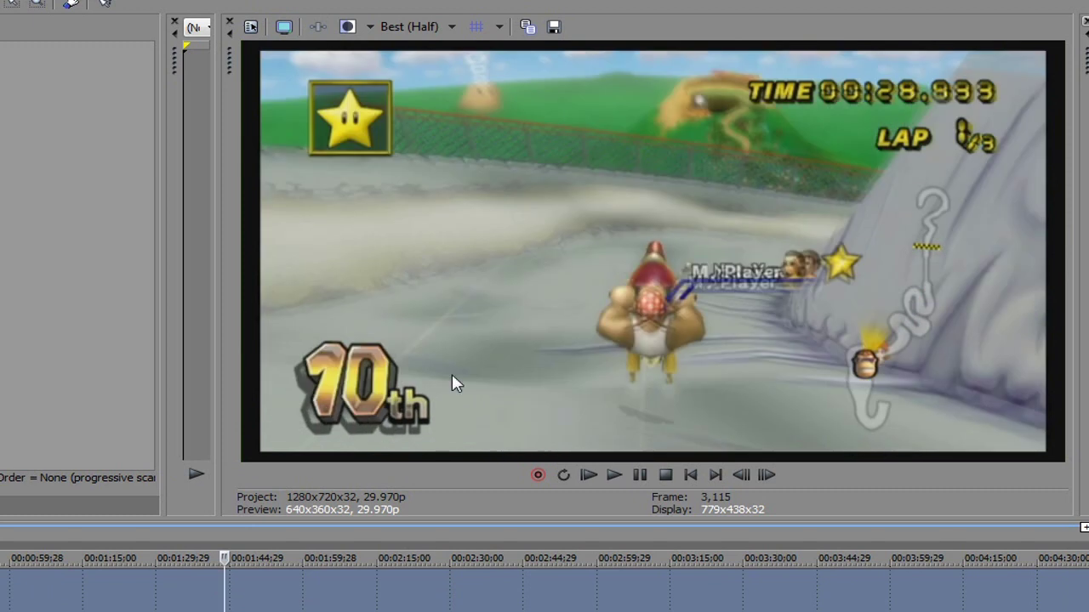
left_click(409, 27)
mouse_move(445, 105)
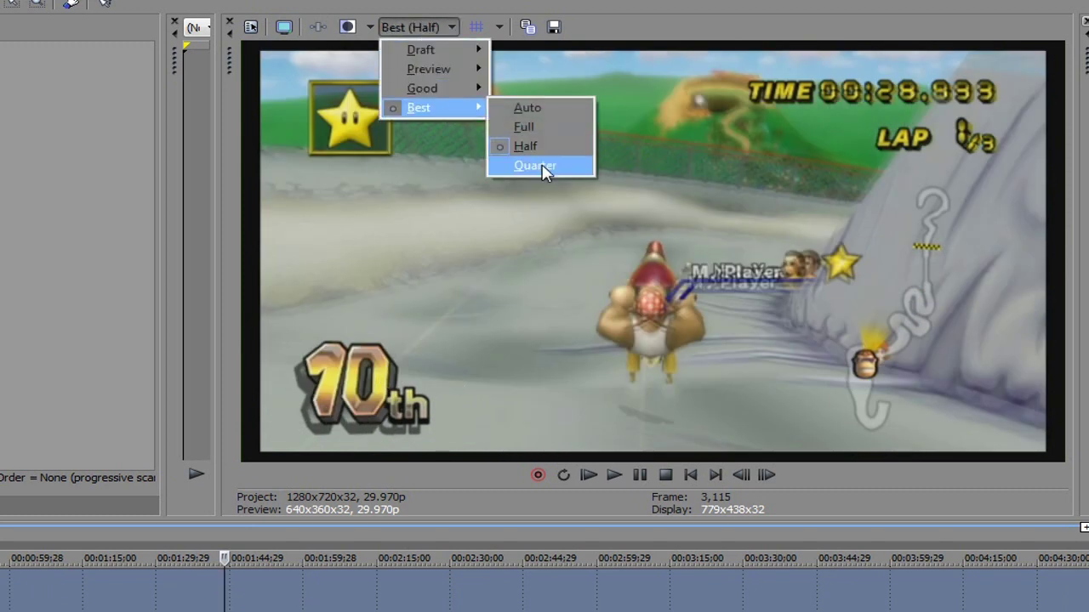
left_click(541, 167)
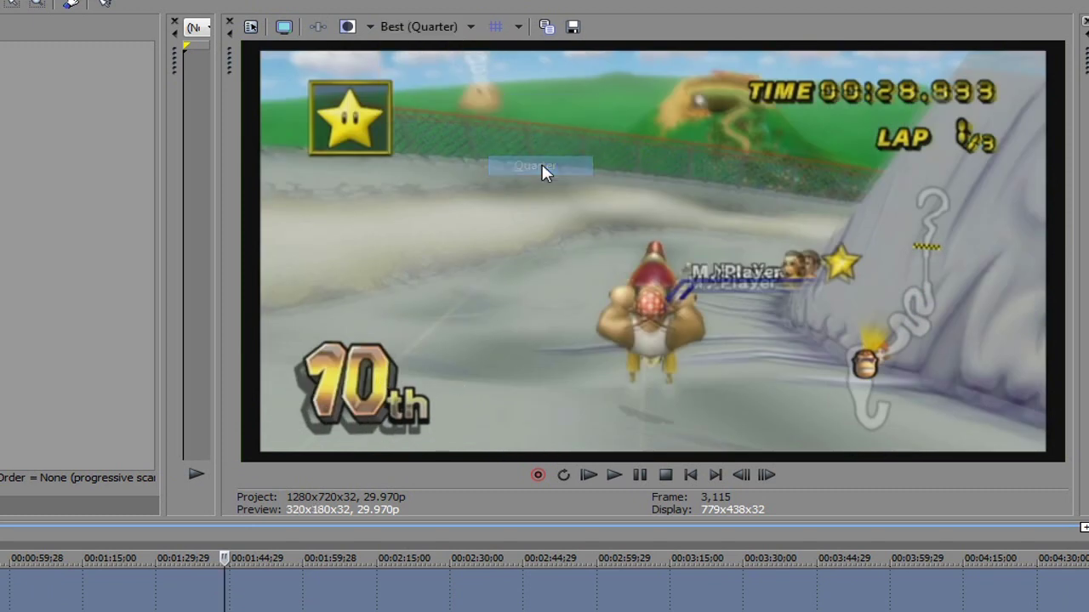
left_click(438, 28)
left_click(790, 139)
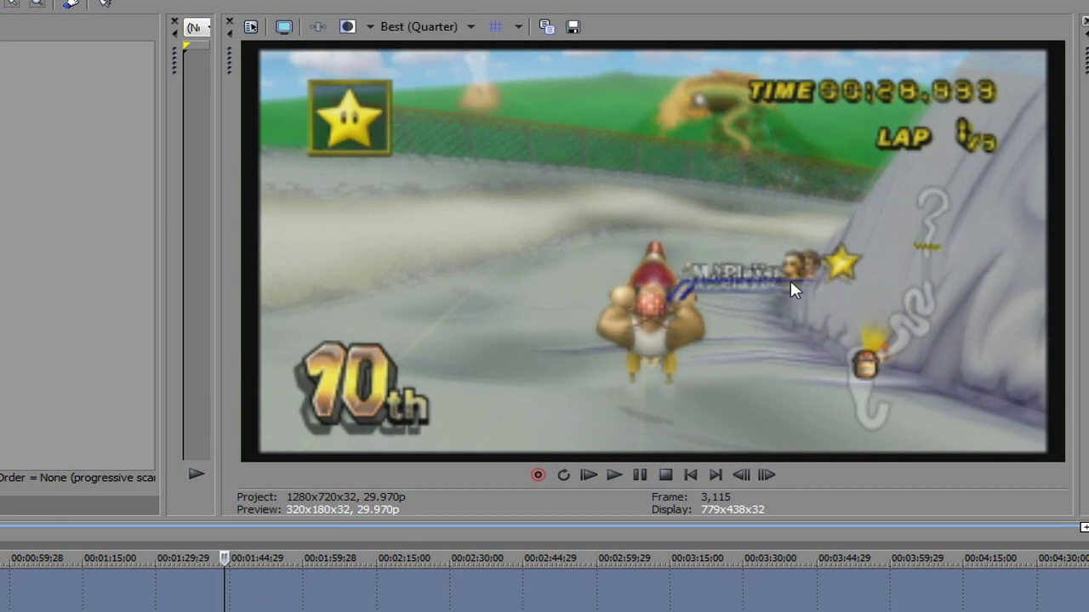
Step: Restore the Best (Full) 1280x720 preview and move playback to frame 3,012
left_click(443, 25)
mouse_move(455, 107)
left_click(521, 128)
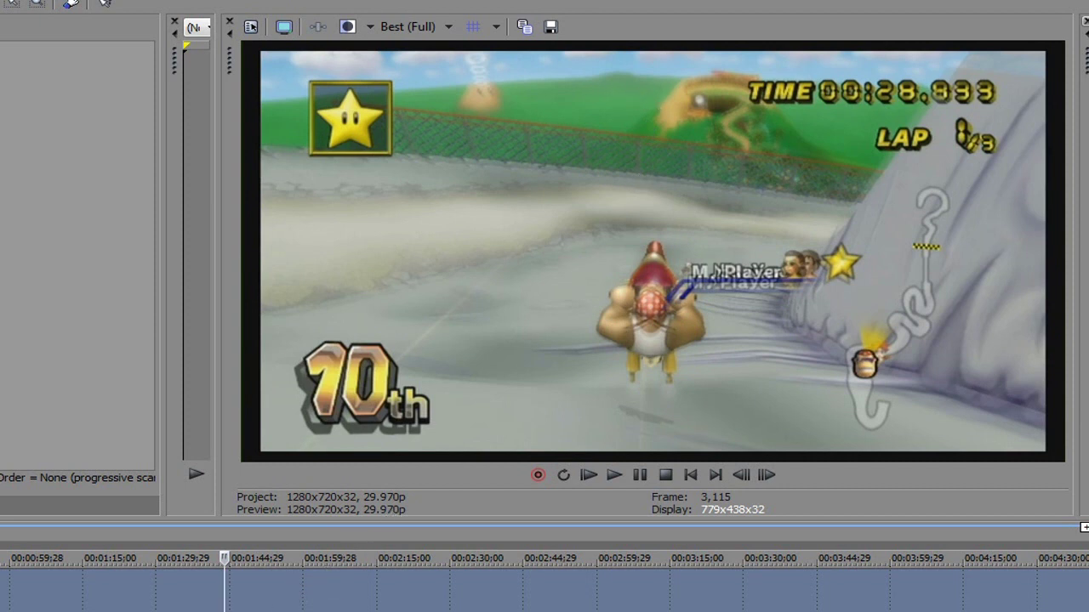
left_click(207, 606)
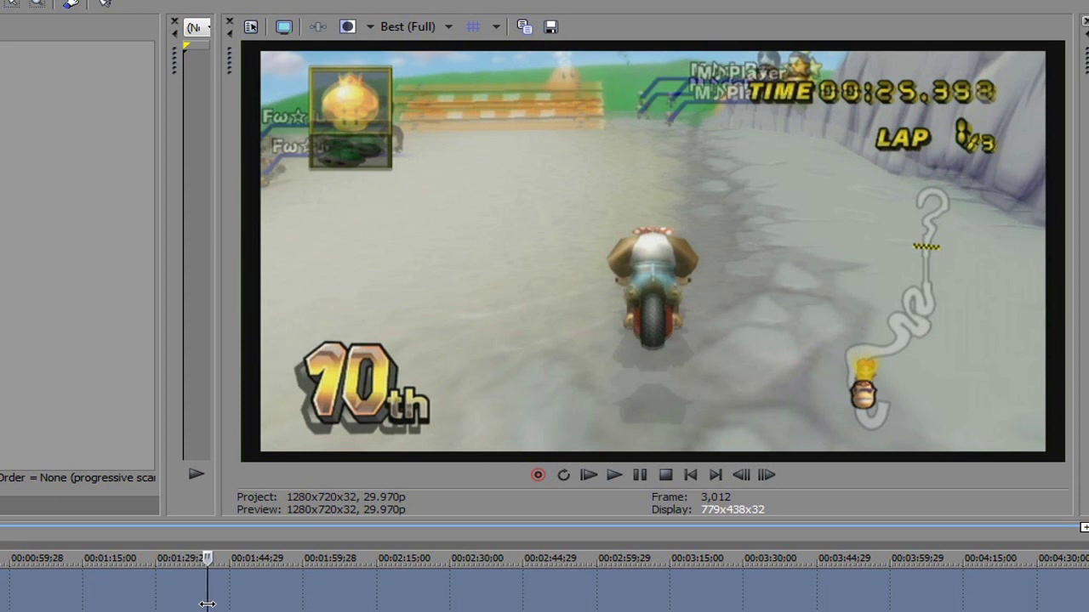
scroll(132, 601, "down", 3)
scroll(132, 600, "down", 2)
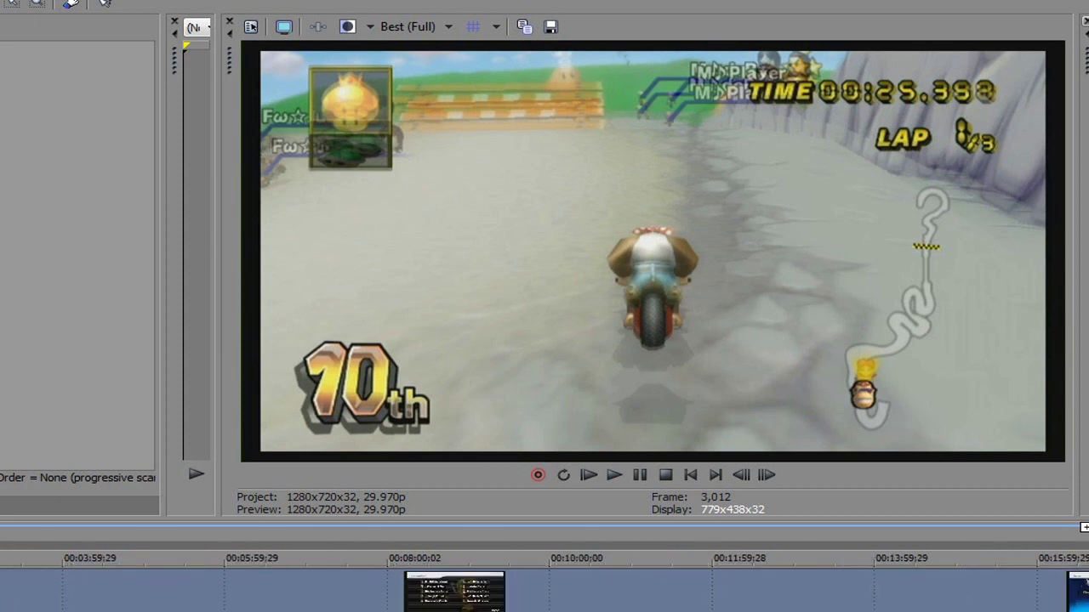
right_click(45, 605)
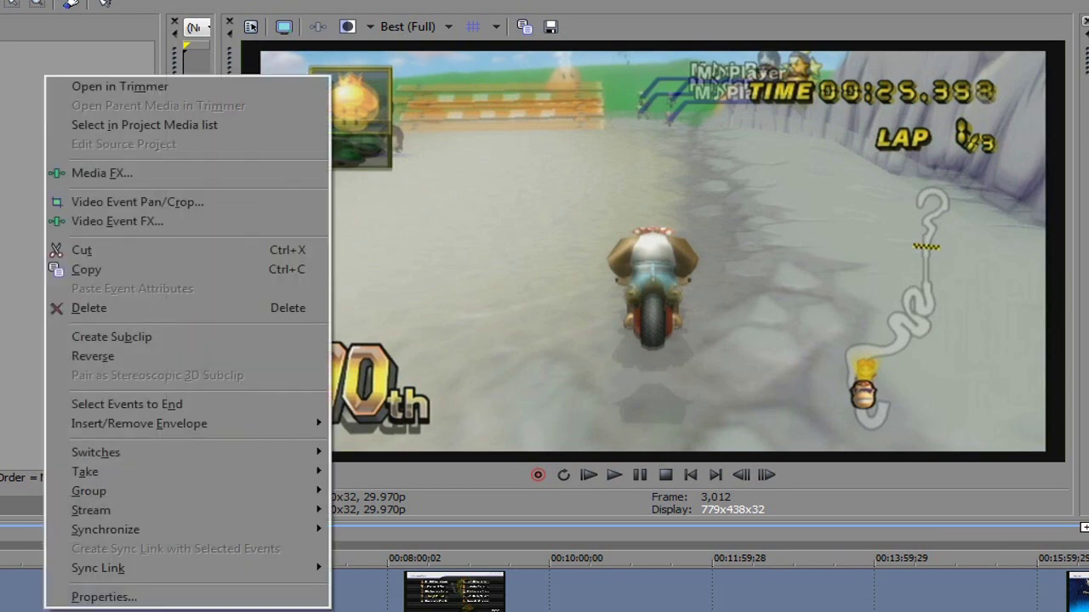
Step: Turn on Disable resample in the gameplay clip's event Properties and apply it
left_click(73, 600)
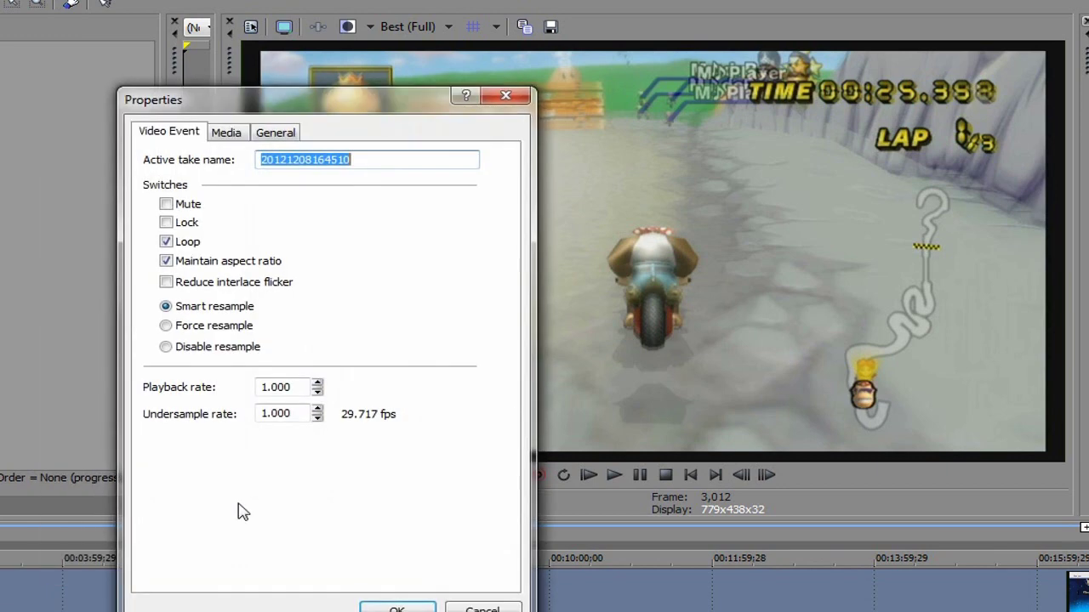
left_click(229, 349)
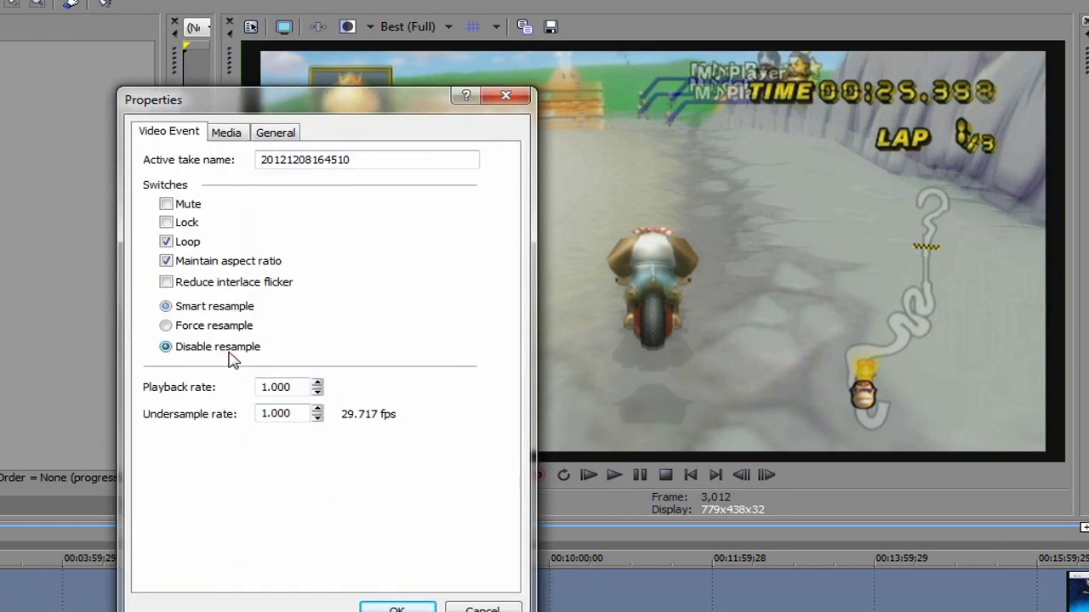
left_click(406, 607)
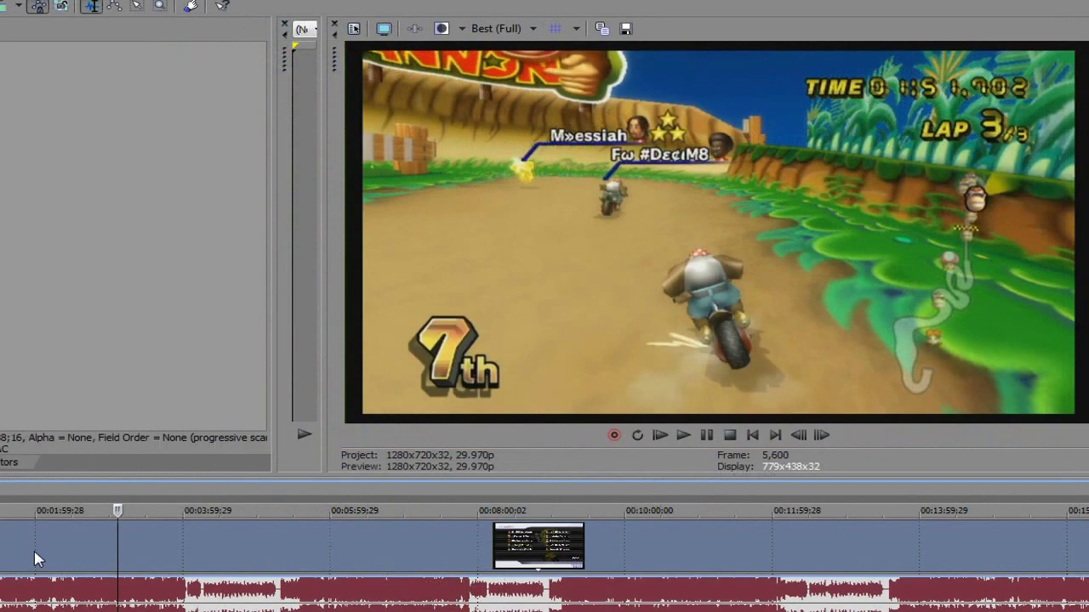
right_click(0, 605)
Step: Uncheck Maintain aspect ratio in the clip's event Properties and apply it
left_click(51, 541)
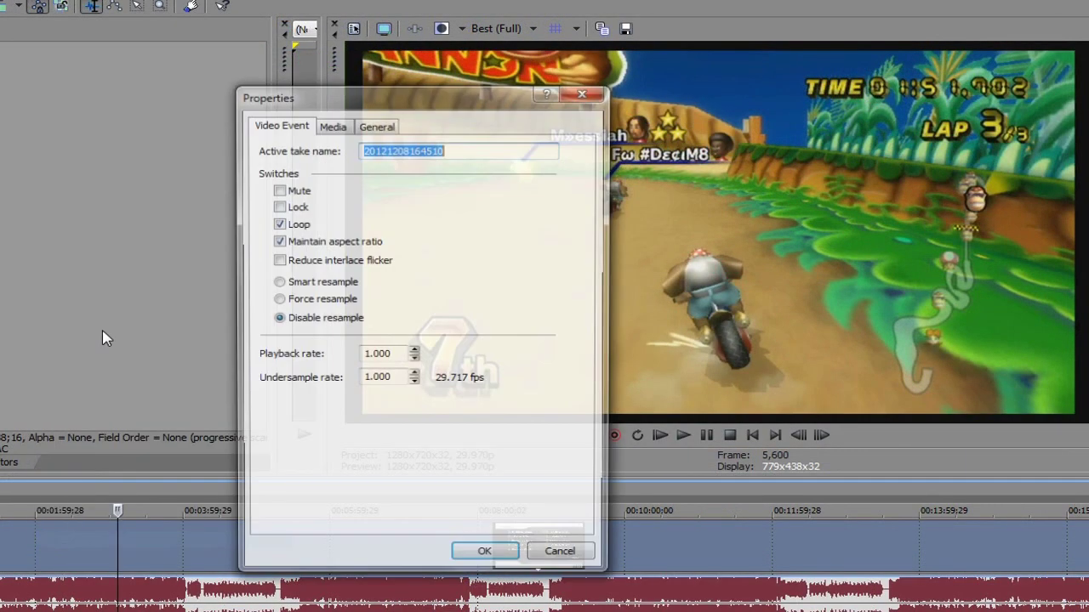
left_click(332, 244)
left_click(485, 558)
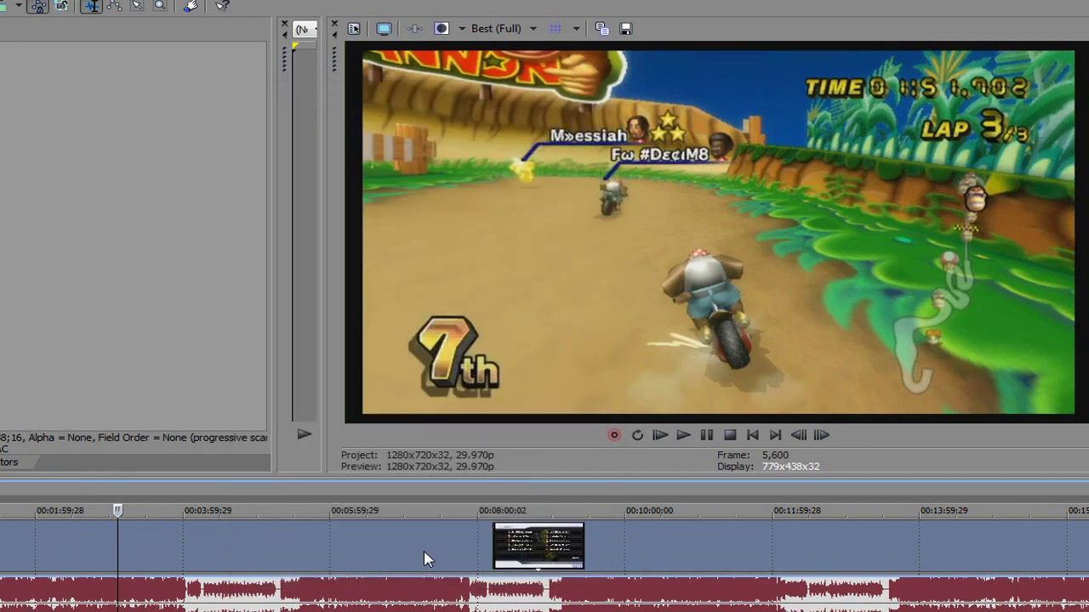
Step: Move playback to frame 4,311 and open the clip's Event Pan/Crop window
left_click(65, 548)
right_click(31, 547)
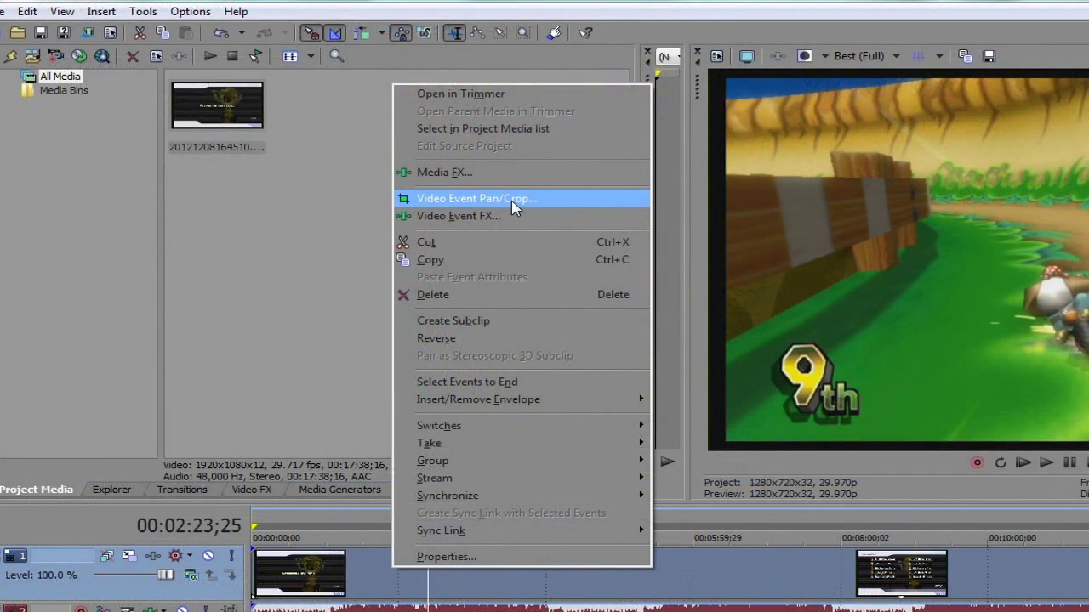
left_click(514, 199)
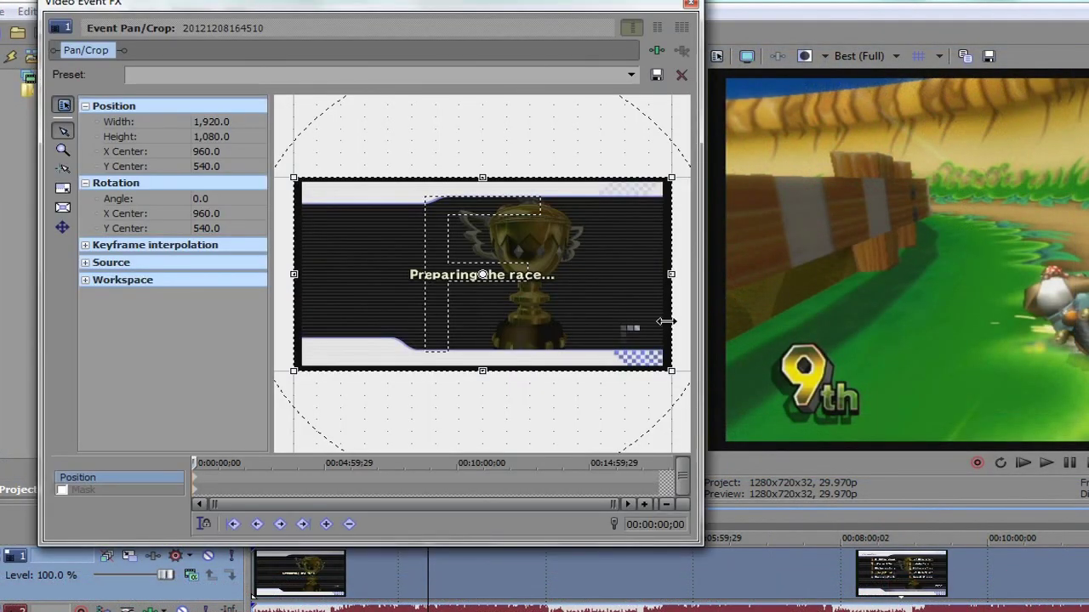
Step: Drag the crop frame's edges inward until it measures about 1,816.8 x 1,014.3
scroll(596, 242, "up", 1)
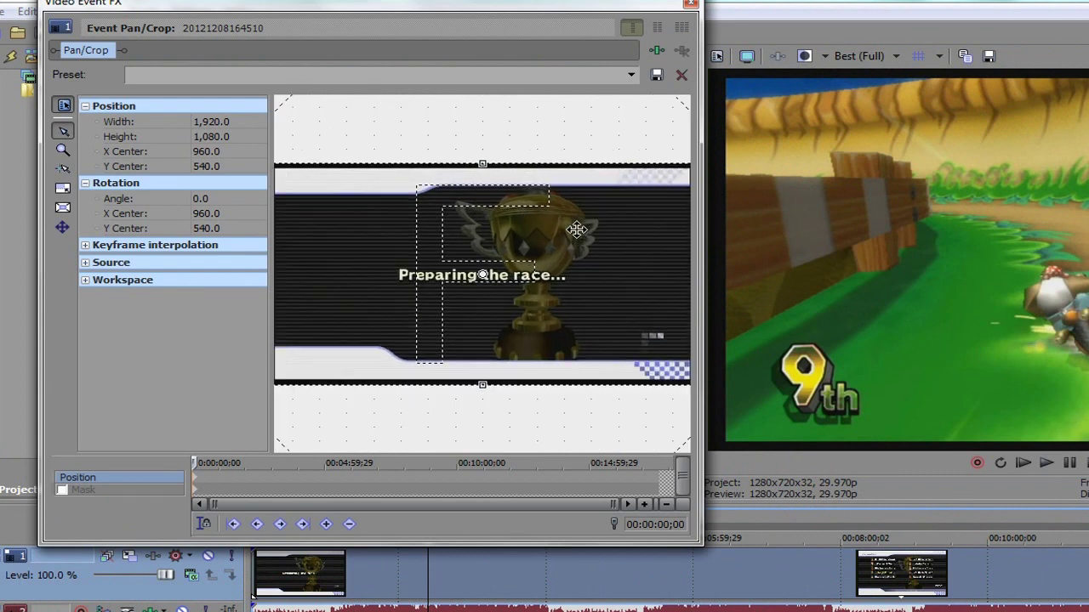
scroll(575, 230, "down", 1)
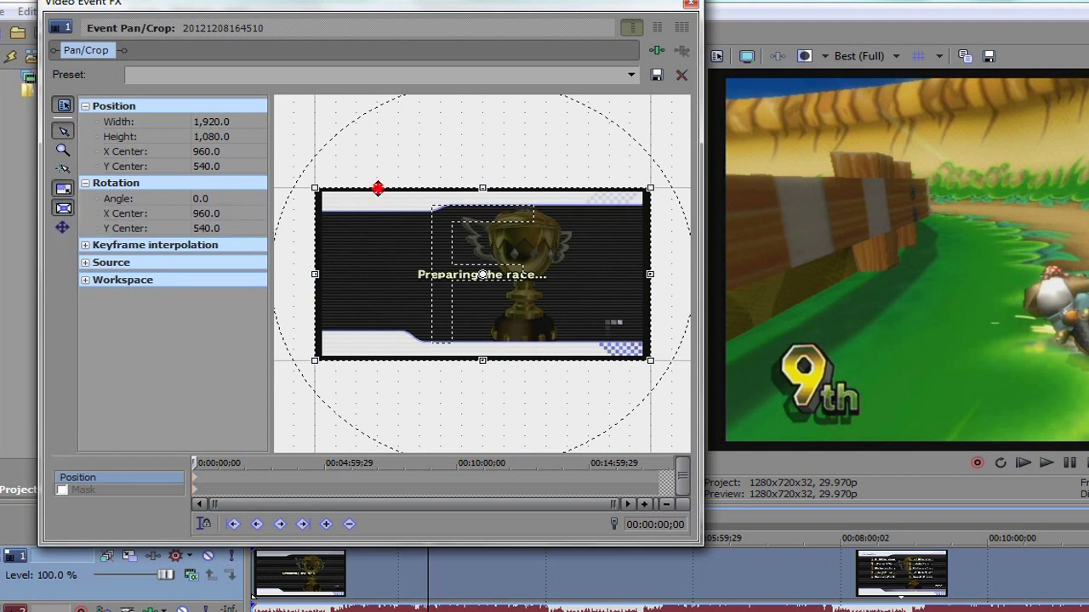
mouse_move(378, 188)
left_mouse_down()
mouse_move(396, 204)
mouse_move(394, 194)
left_mouse_up()
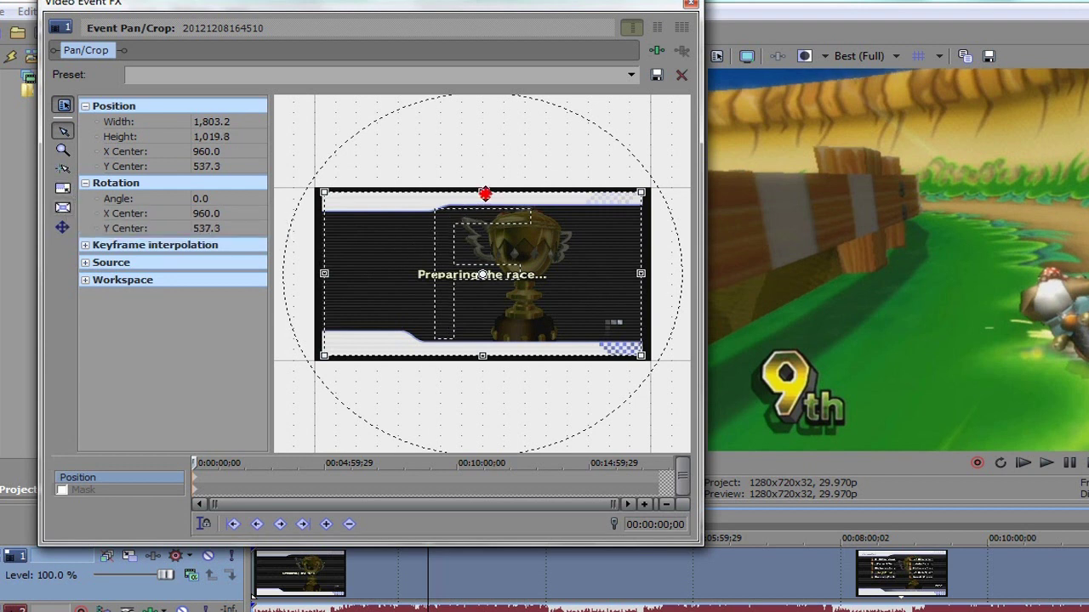
left_click_drag(484, 195, 487, 194)
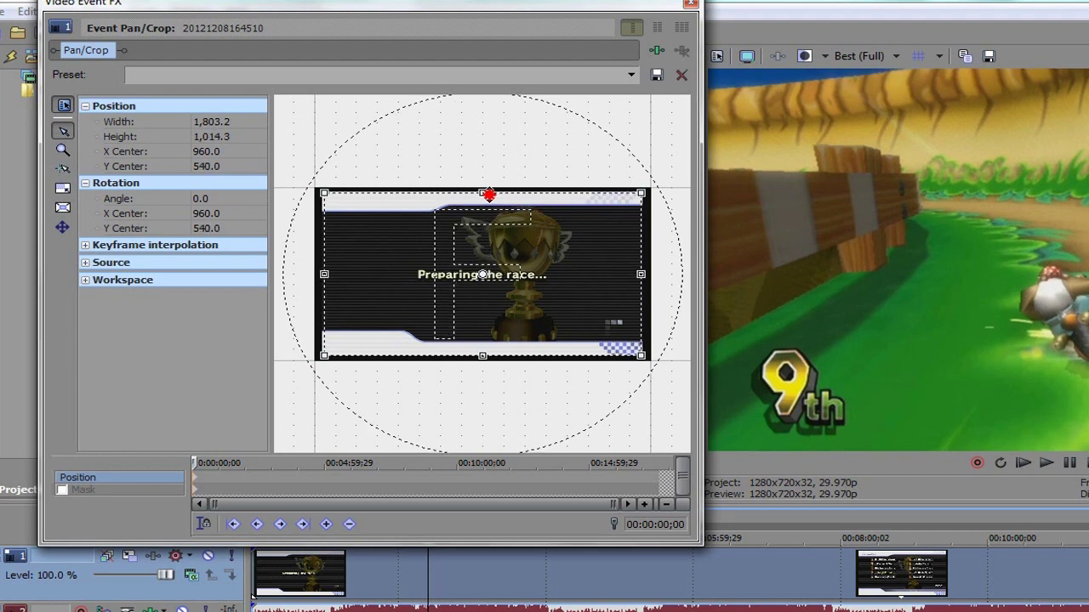
scroll(637, 295, "up", 4)
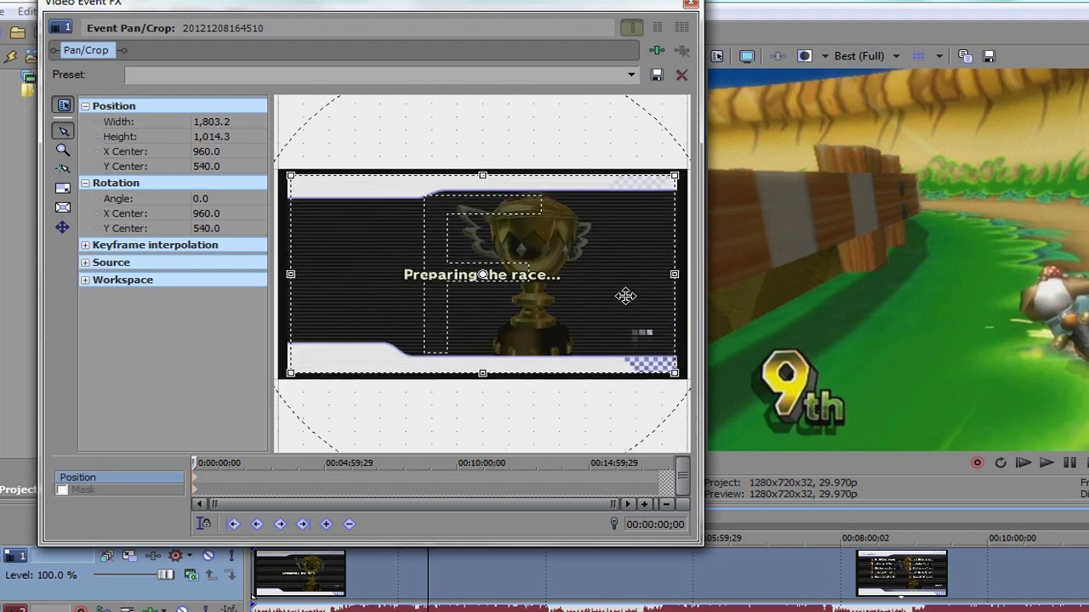
scroll(668, 293, "down", 1)
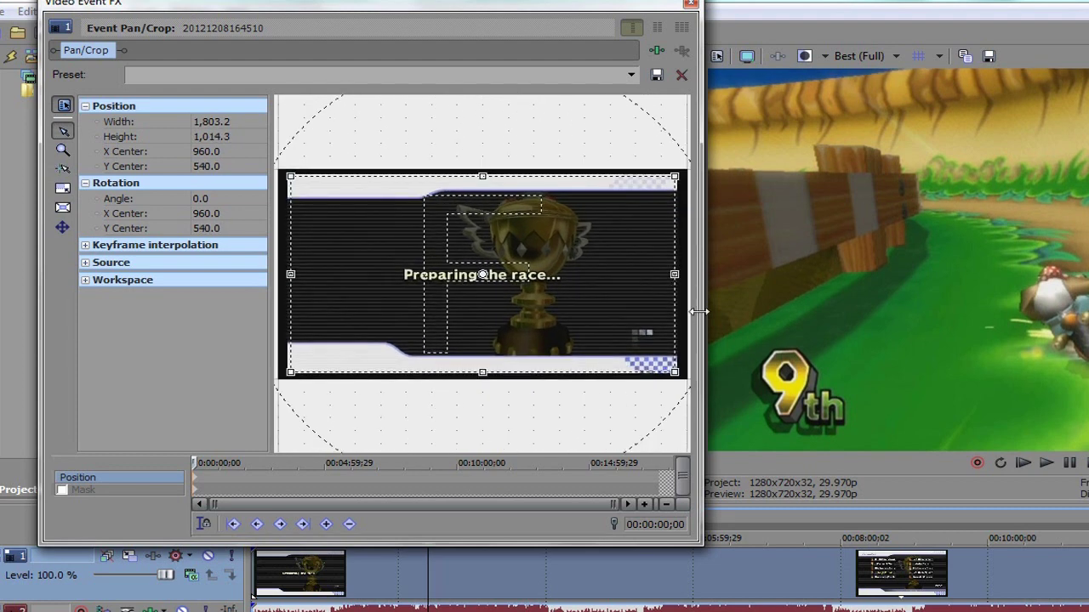
mouse_move(700, 317)
left_mouse_down()
mouse_move(737, 313)
mouse_move(694, 315)
left_mouse_up()
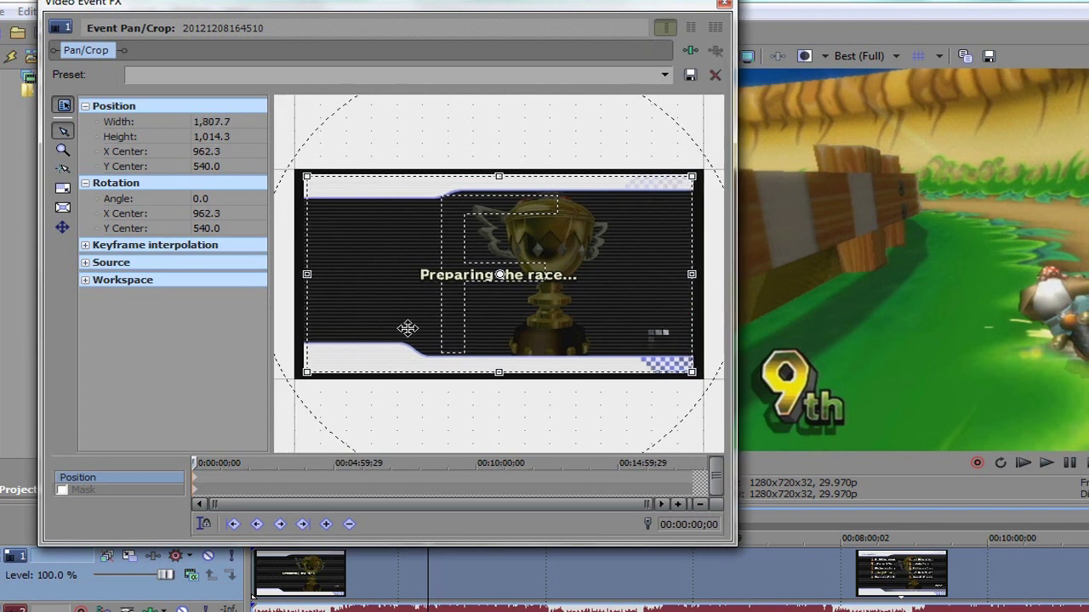
left_click_drag(307, 274, 305, 274)
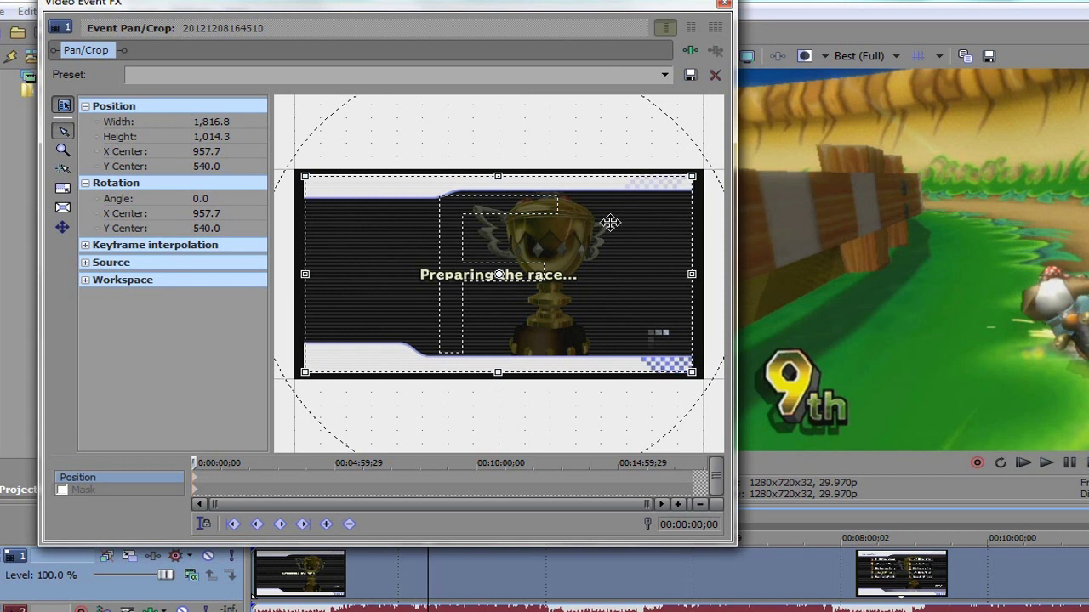
left_click(315, 74)
Step: Apply the 'wii' Pan/Crop preset, giving a 1,809.6 x 1,016.1 frame, and close the window
left_click(631, 75)
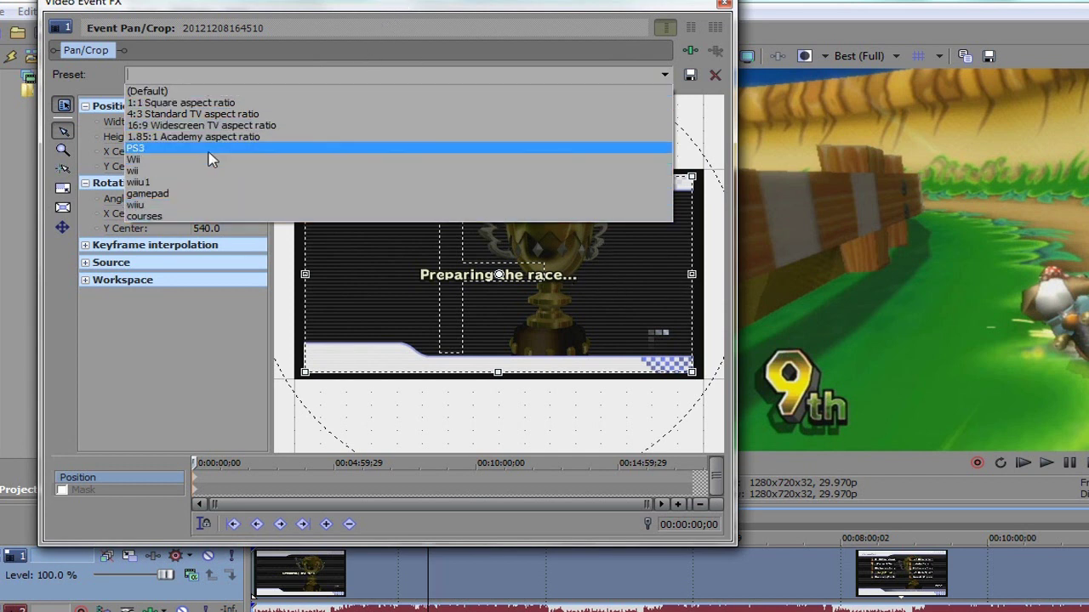
left_click(489, 45)
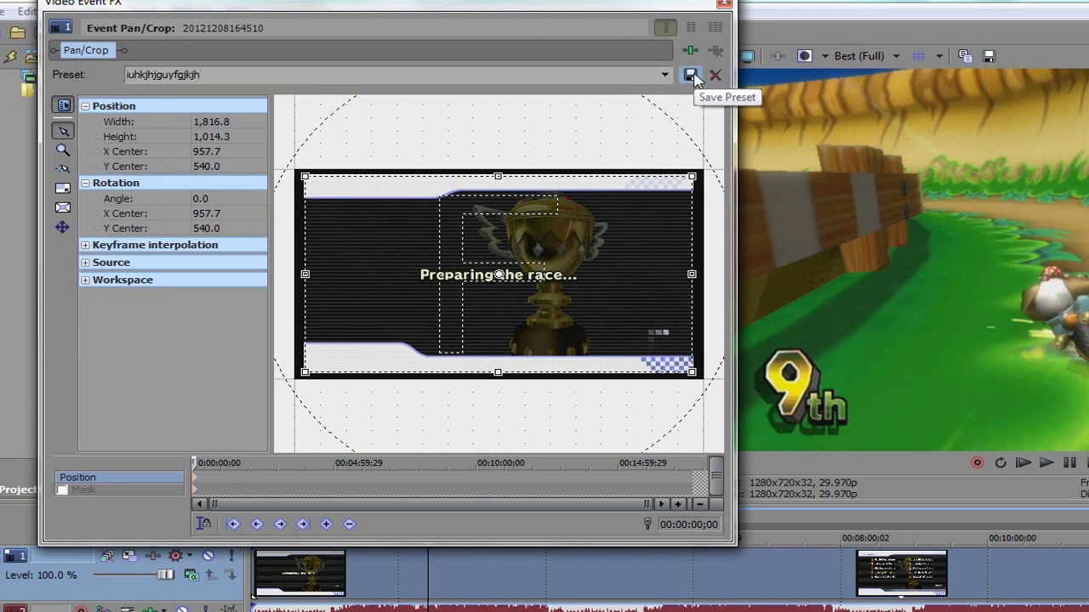
left_click(664, 74)
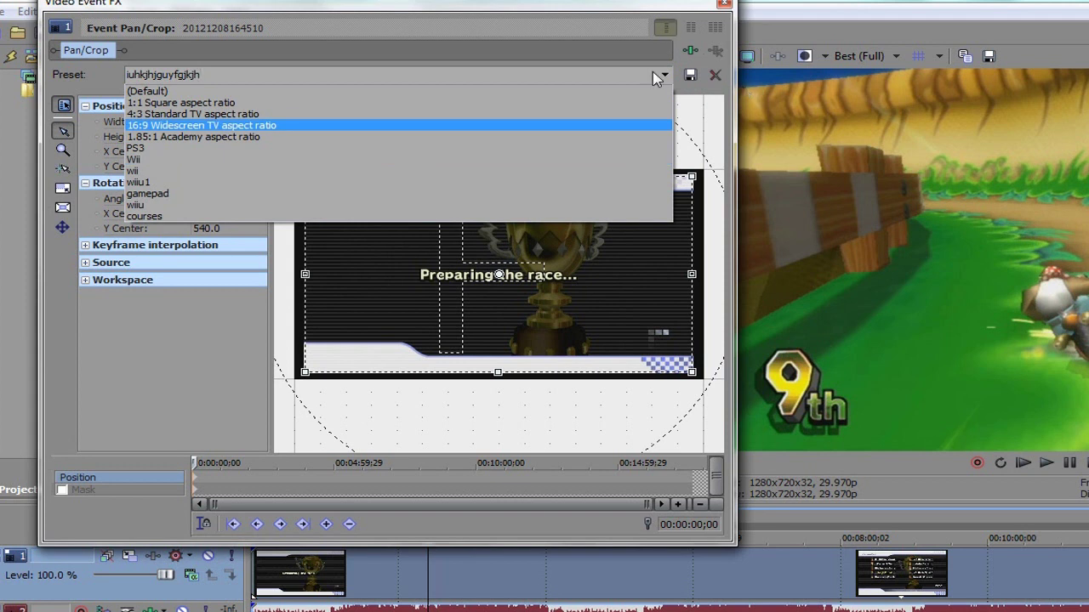
left_click(364, 170)
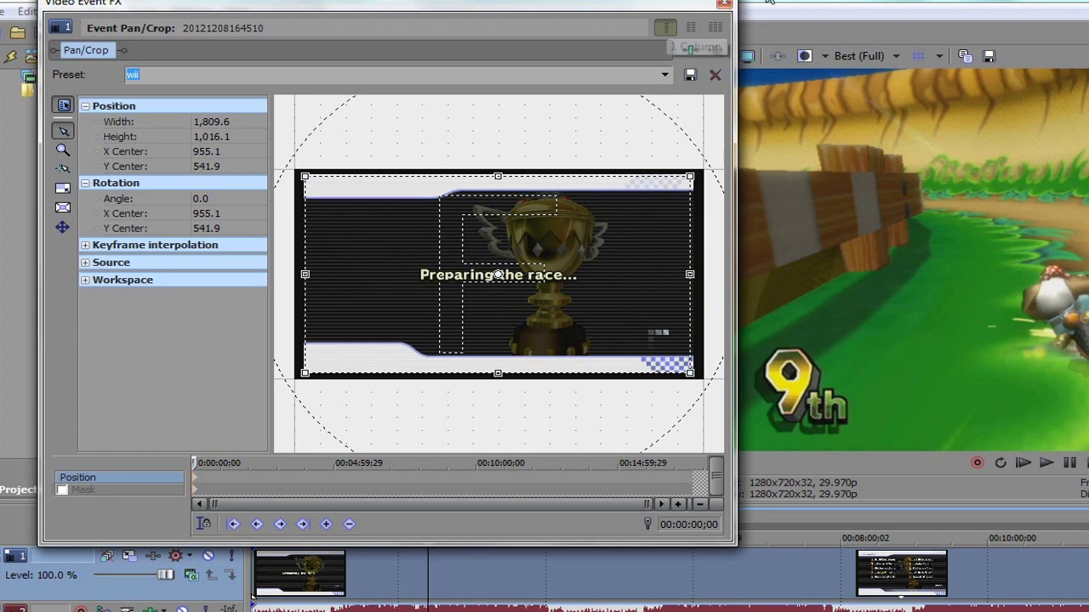
left_click(724, 4)
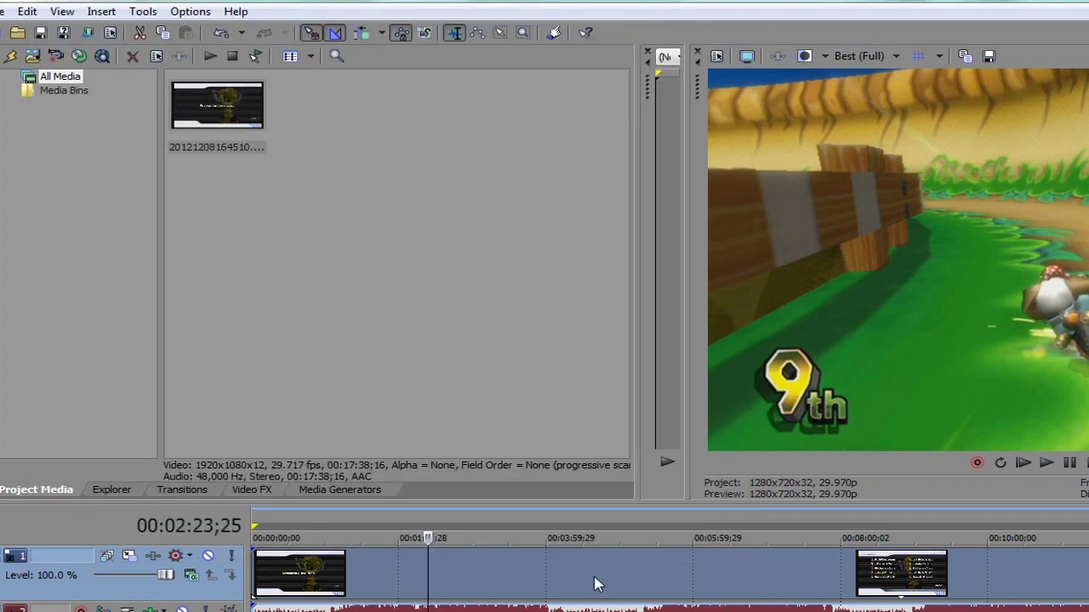
Step: Place the cursor at 00:02:22;08 and right-click the race clip on the video track
left_click(500, 582)
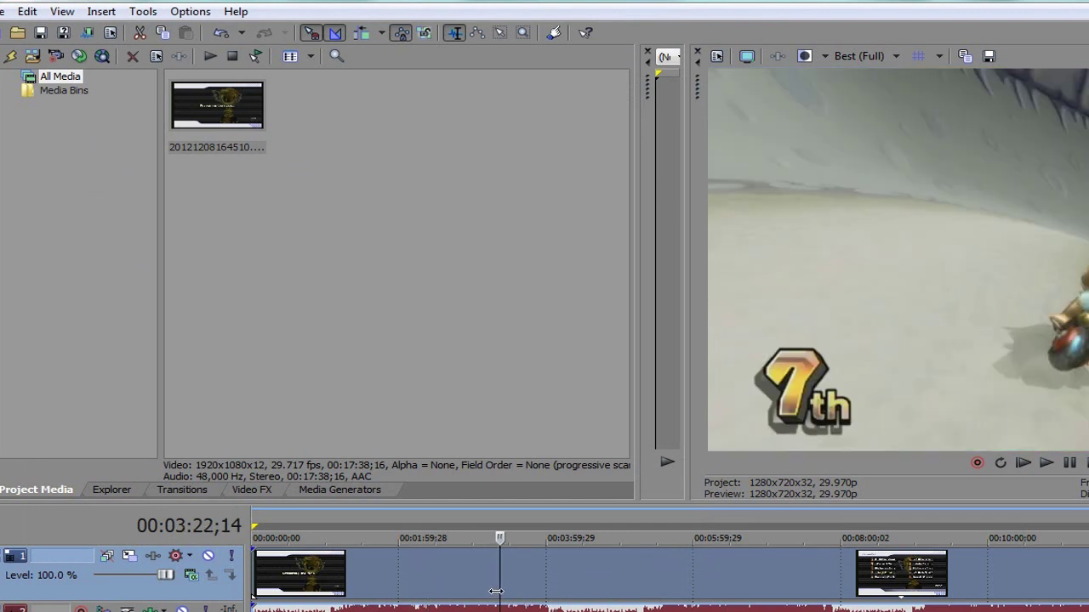
left_click(406, 578)
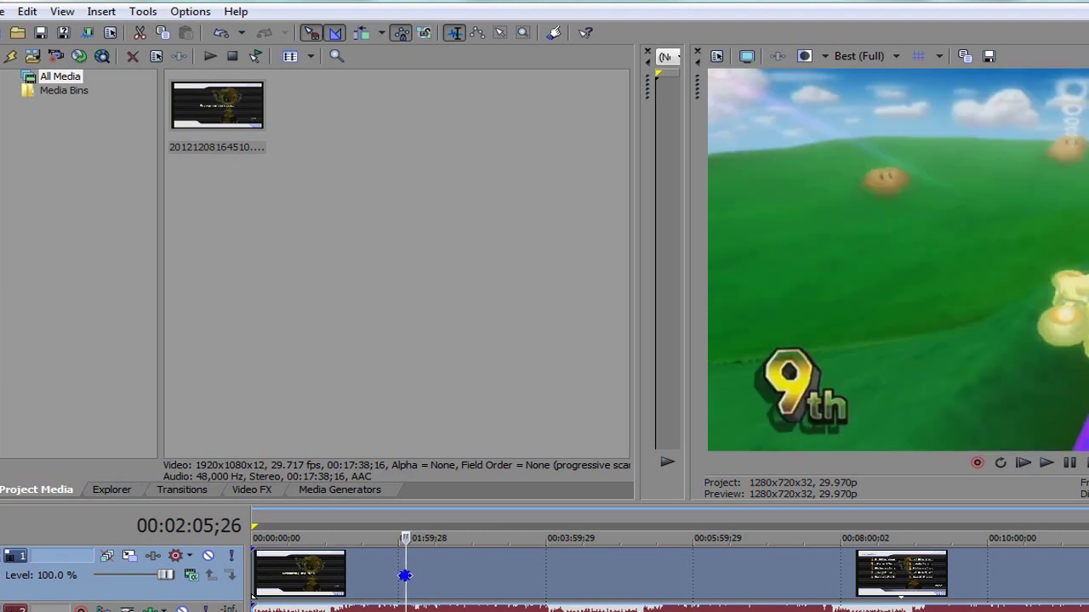
right_click(404, 575)
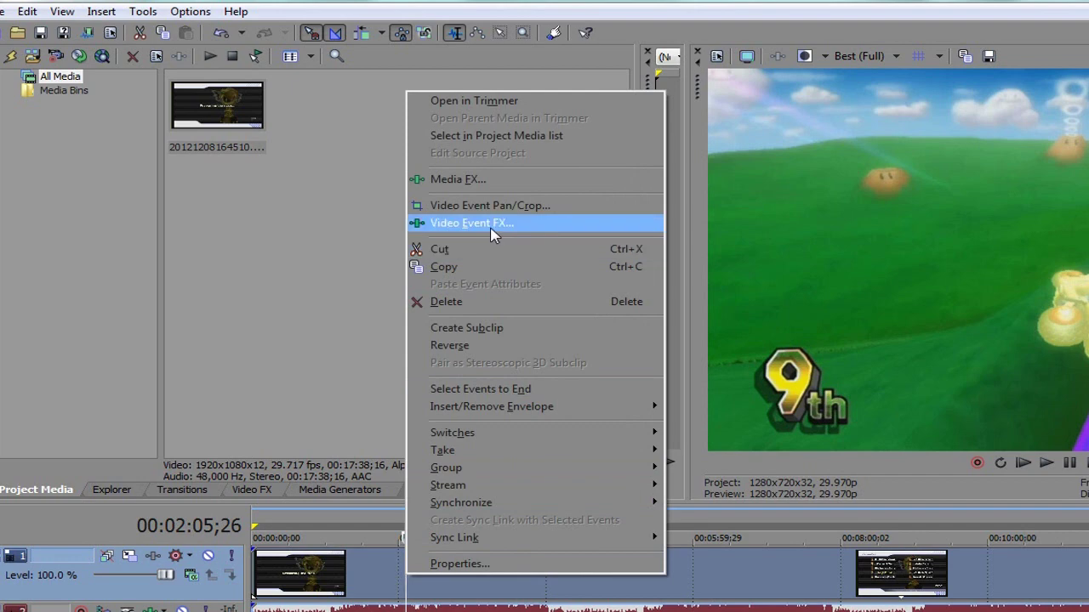
left_click(759, 590)
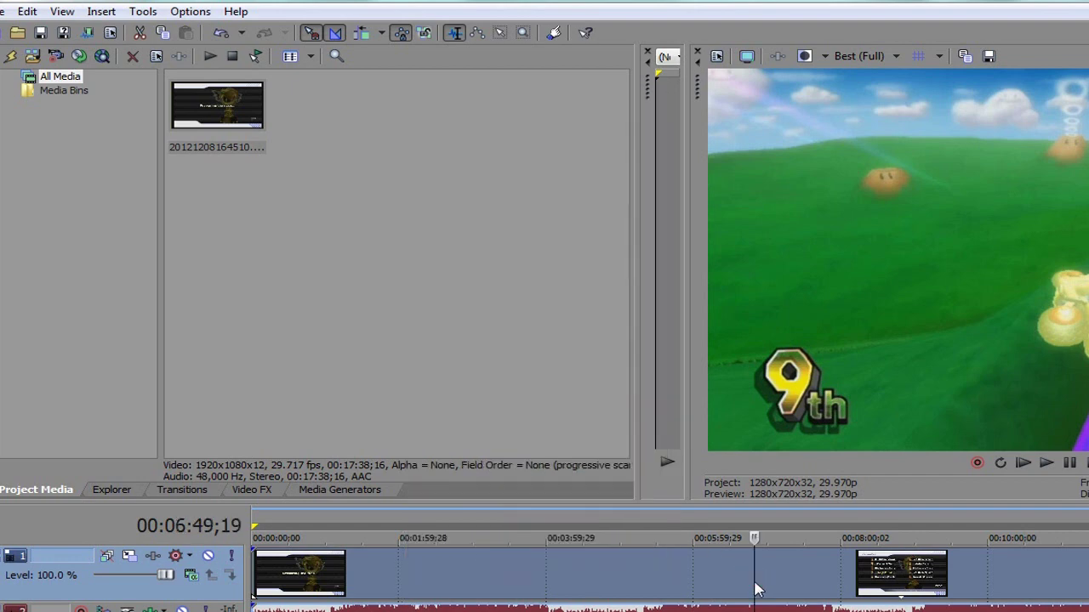
left_click(426, 569)
right_click(426, 569)
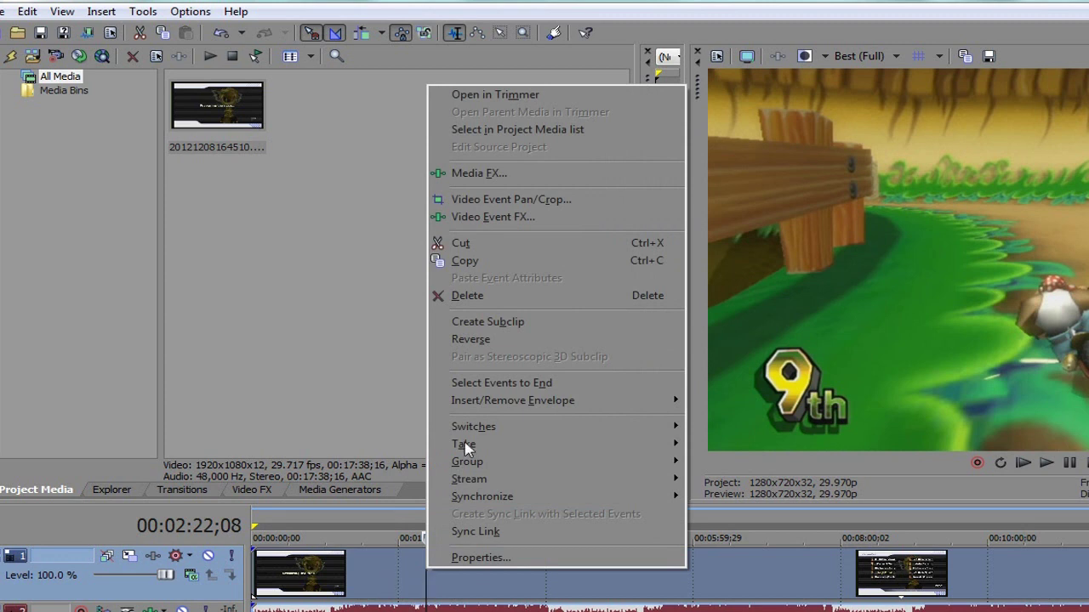
Step: Add Sony Color Corrector and Sony Sharpen to the clip's Video Event FX chain
left_click(506, 218)
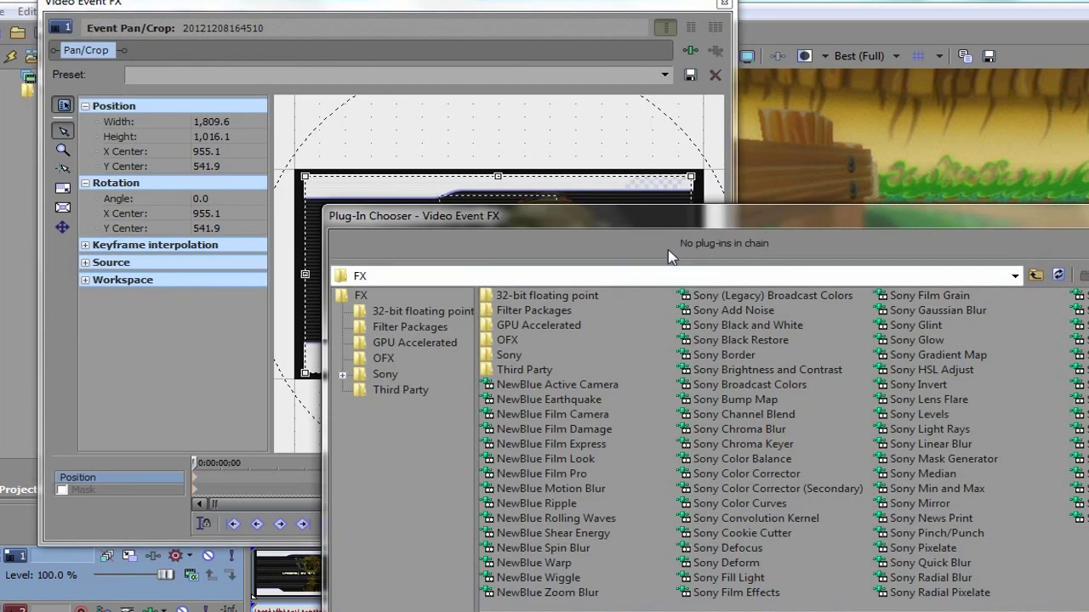
left_click_drag(648, 221, 356, 26)
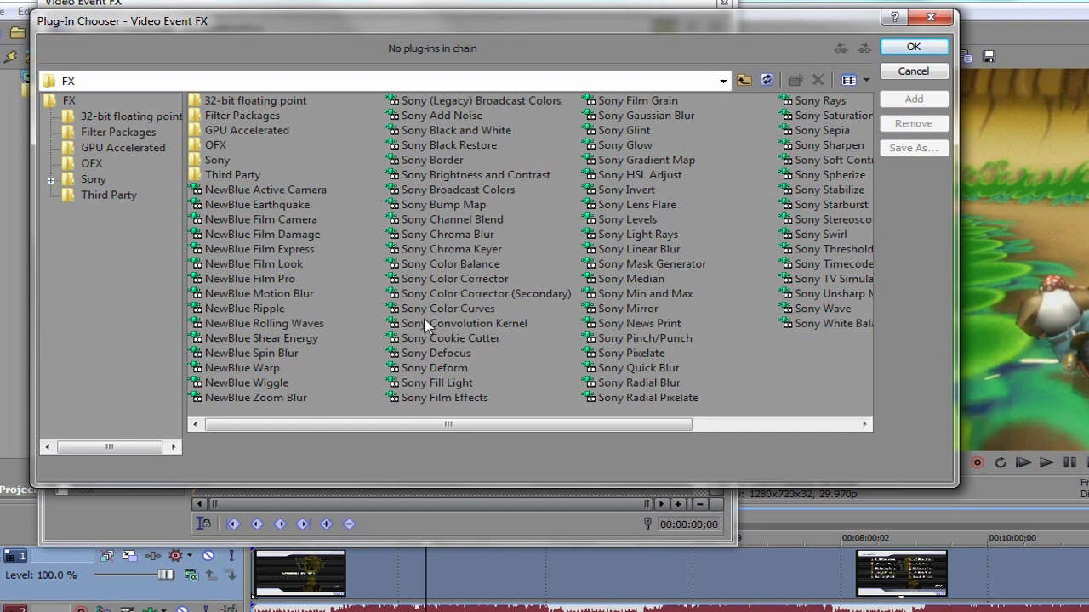
double_click(449, 280)
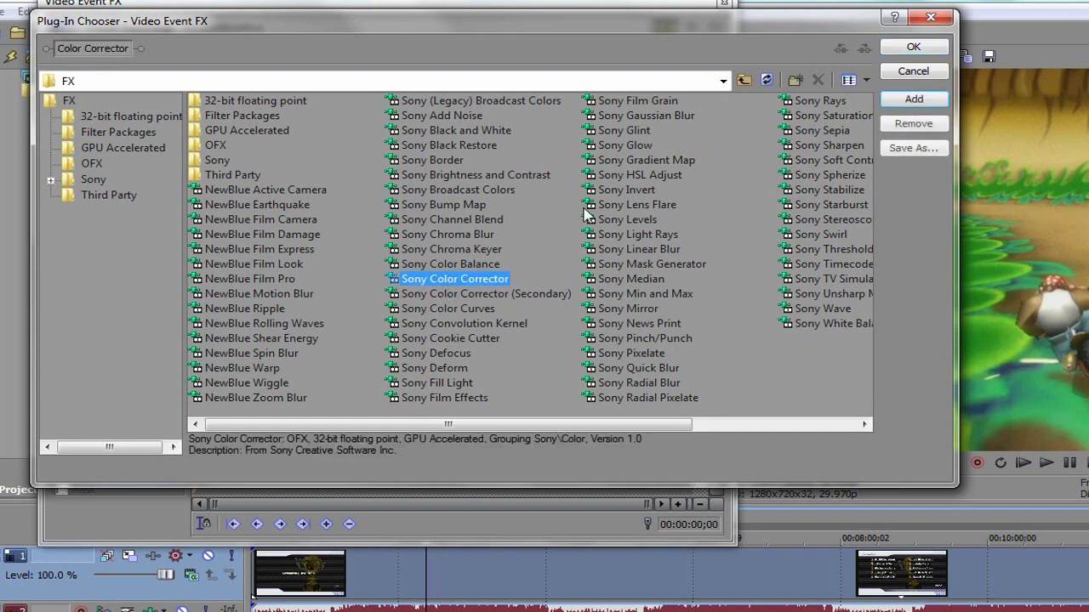
double_click(851, 147)
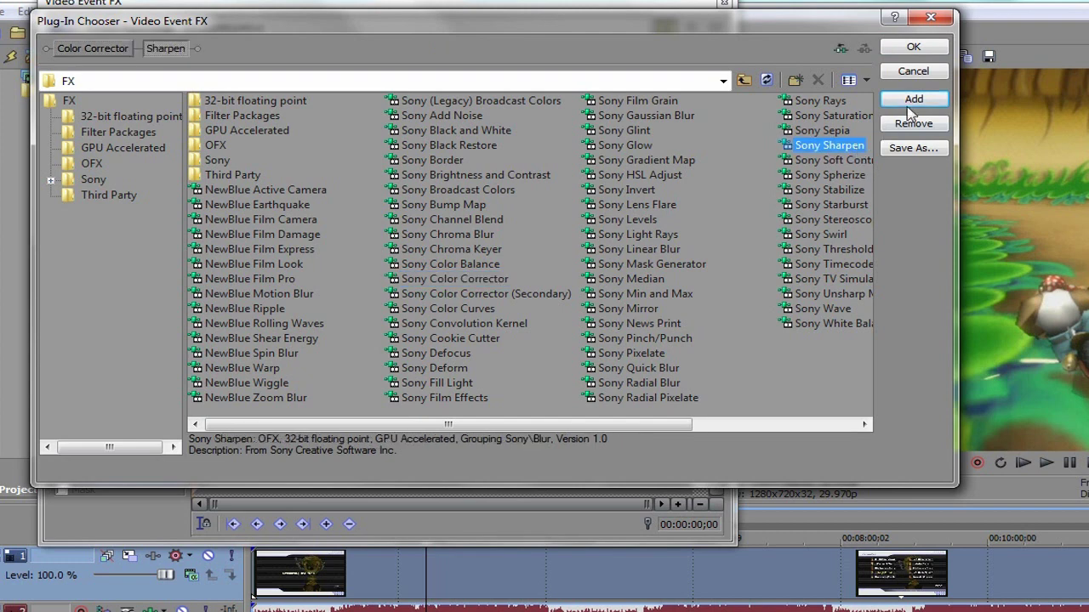
left_click(910, 49)
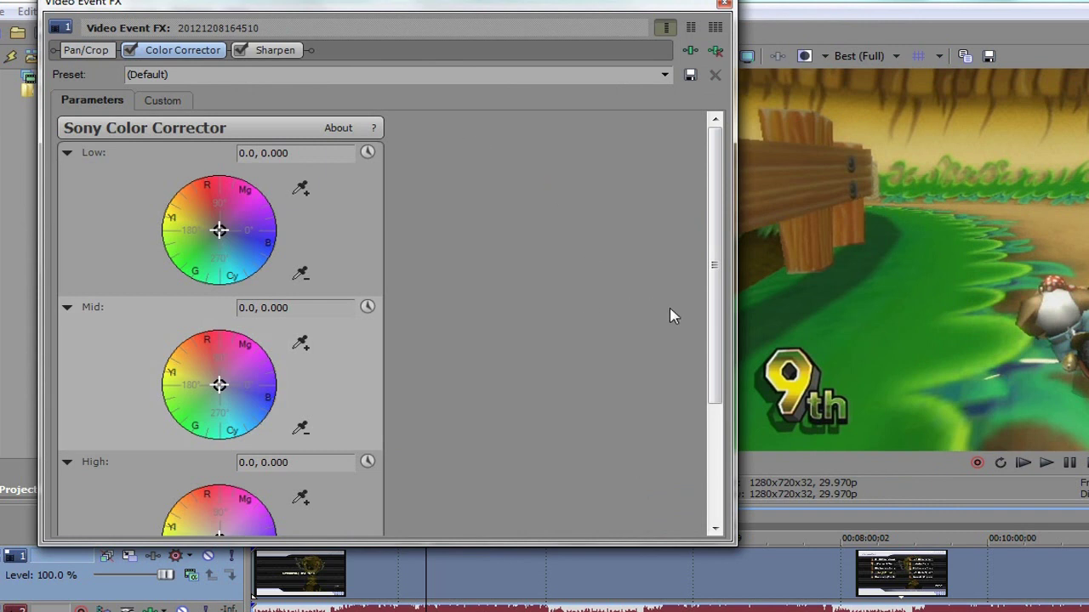
Step: Raise the Color Corrector saturation to about 1.453, then show the Sharpen settings
left_click(714, 339)
left_click_drag(714, 339, 714, 486)
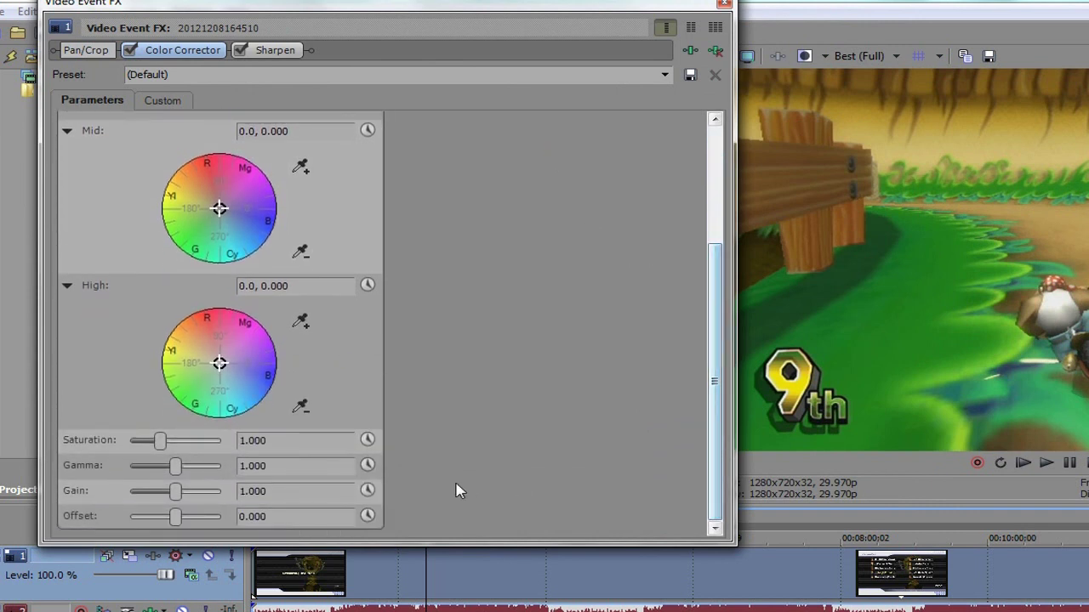
left_click_drag(160, 446, 169, 446)
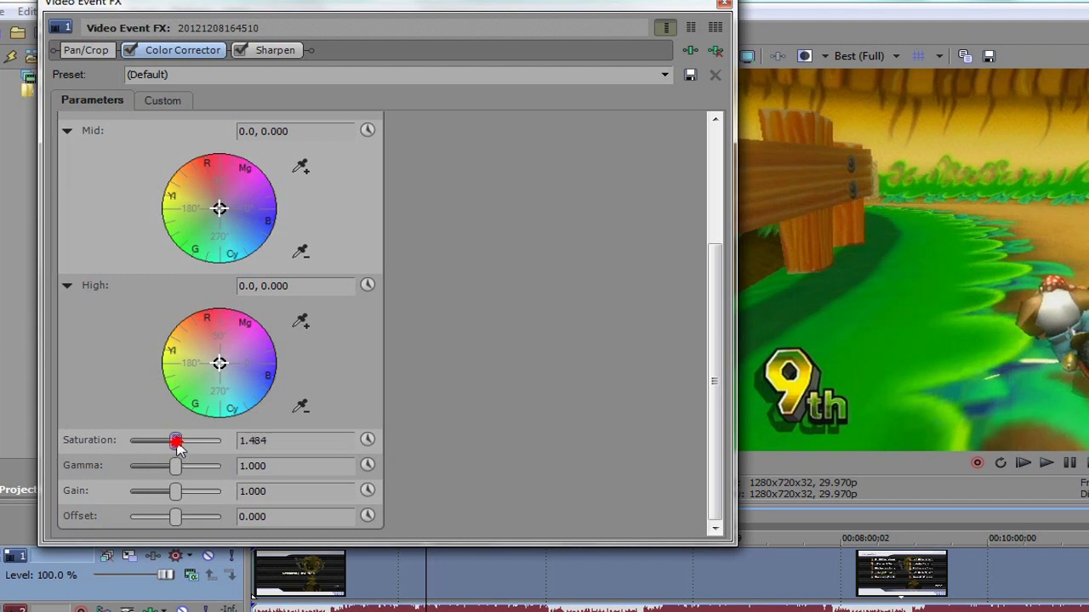
left_click_drag(169, 451, 181, 452)
left_click(281, 51)
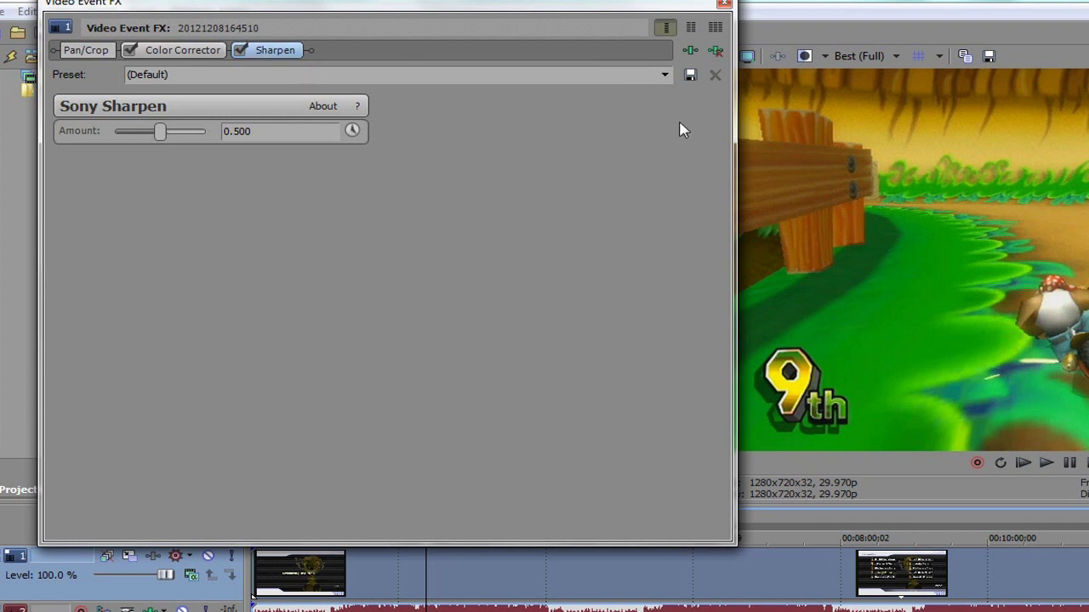
Step: Apply the Heavy Sharpen preset (0.750 amount) and close the Video Event FX window
left_click_drag(168, 141, 146, 142)
left_click(672, 75)
left_click(551, 126)
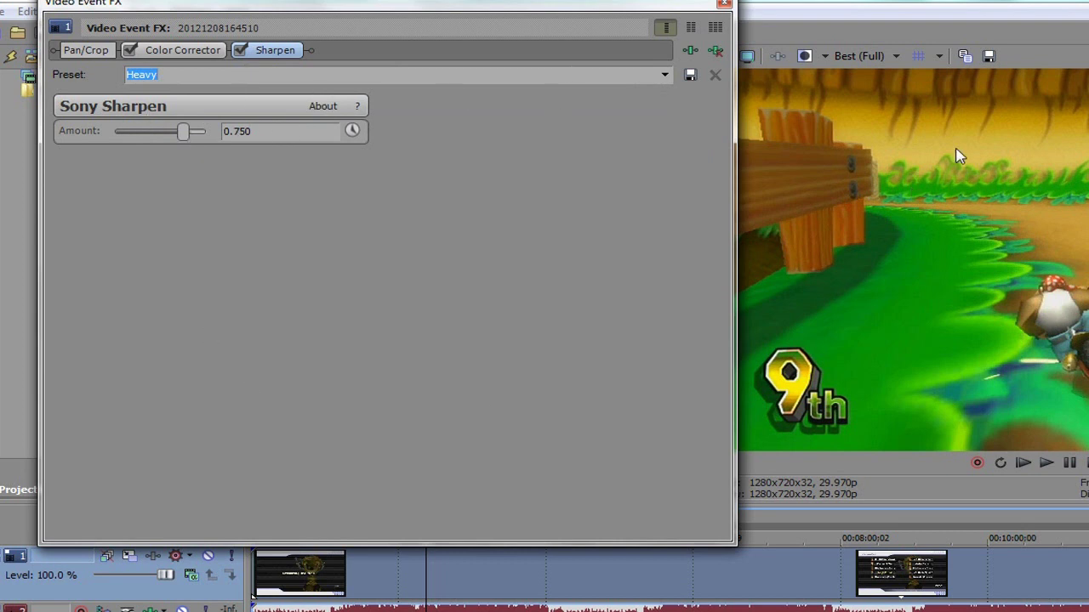
left_click(725, 4)
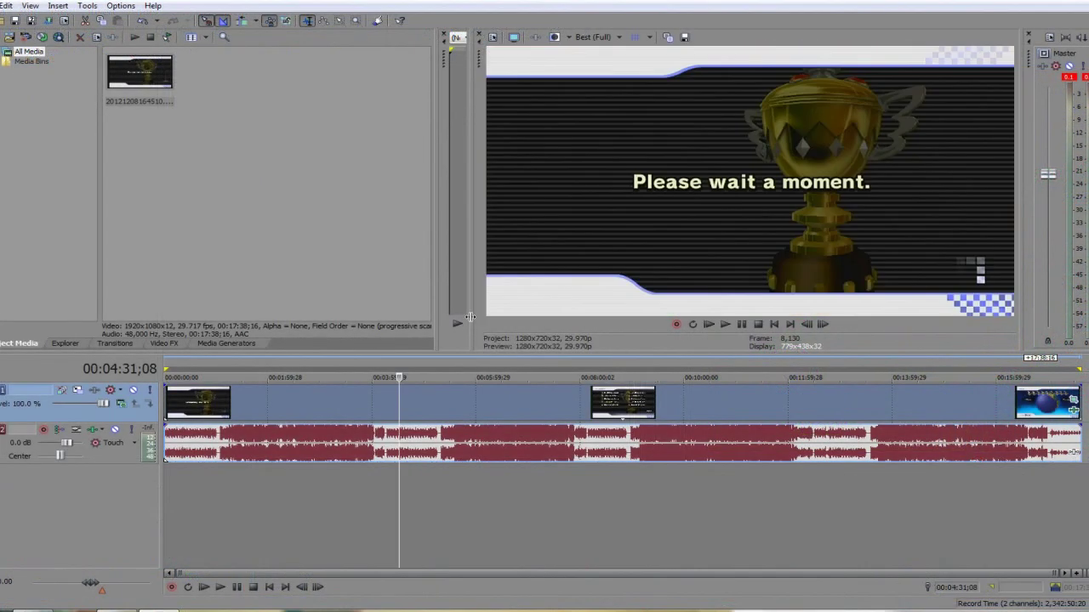
Step: Widen the trimmer pane and scrub the timeline to find the race results standings at 04:12;16
left_click_drag(470, 317, 562, 317)
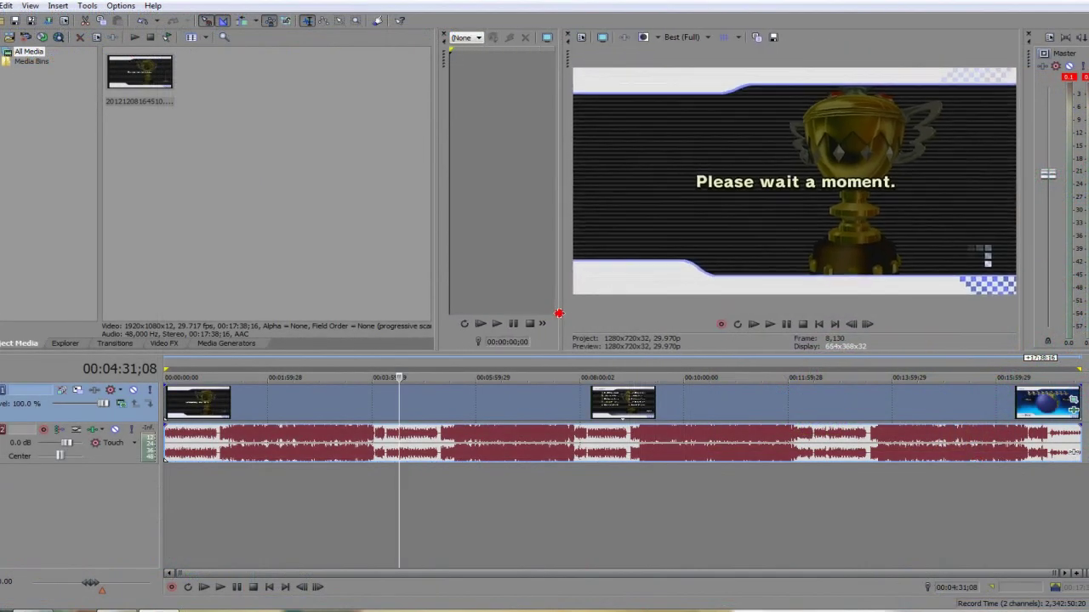
left_click(301, 412)
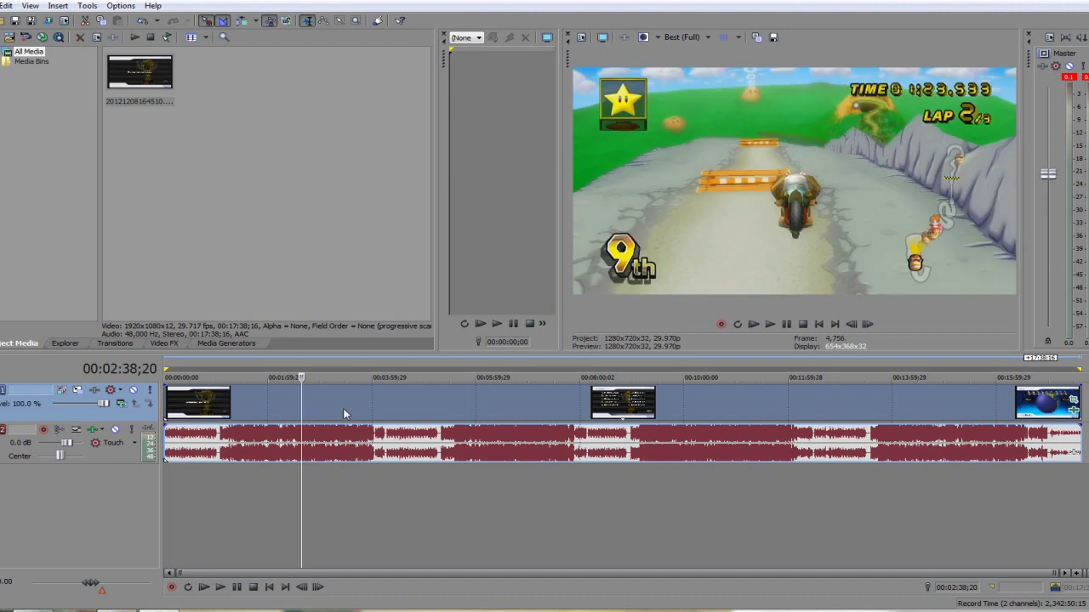
left_click(215, 410)
left_click(300, 410)
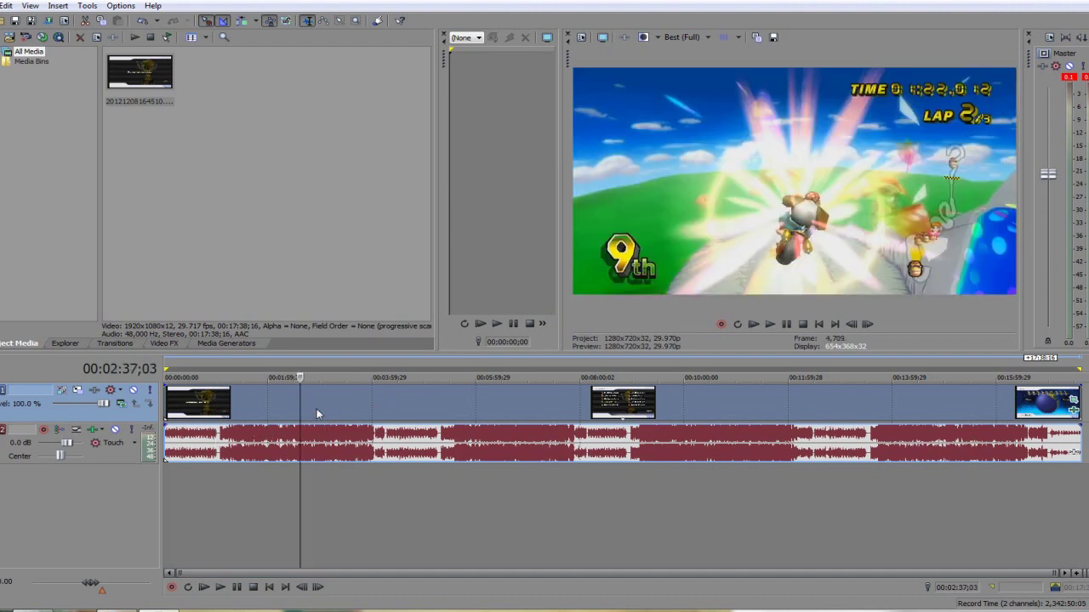
left_click(219, 446)
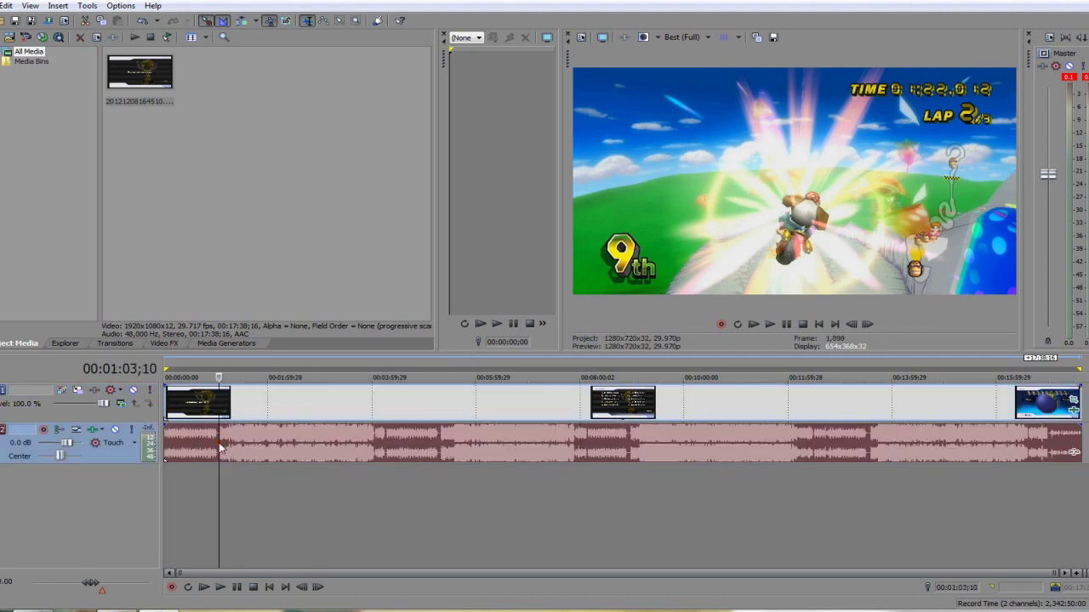
left_click(222, 448)
left_click(253, 450)
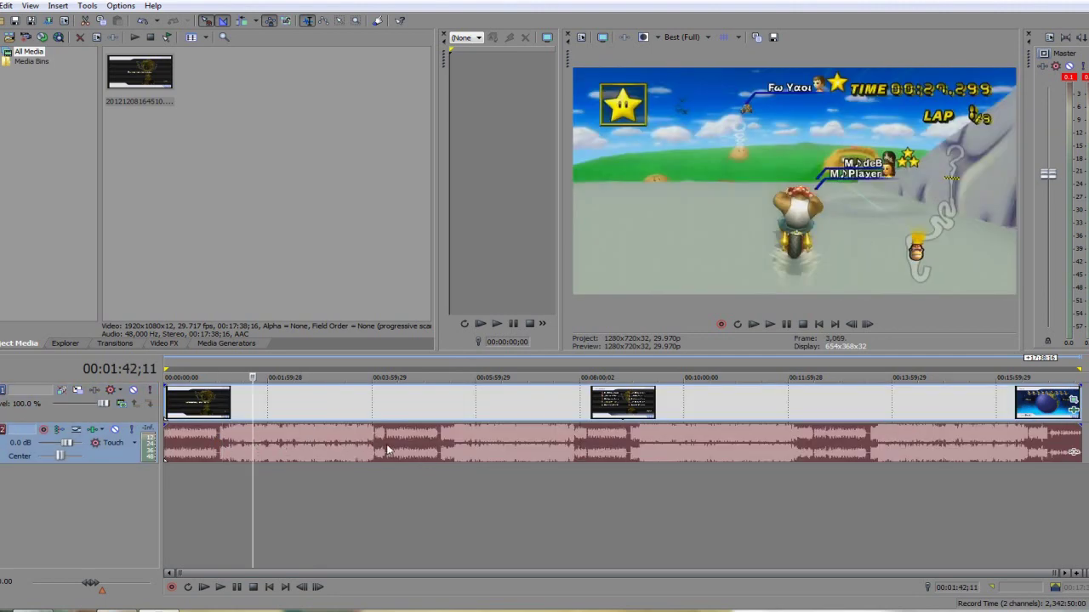
left_click(383, 445)
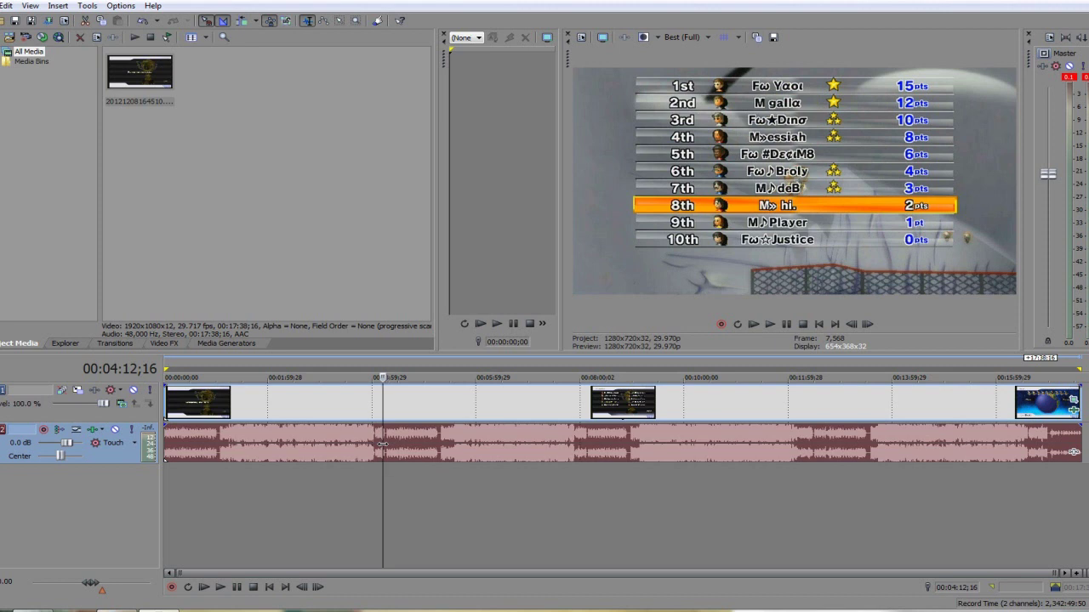
left_click(219, 466)
Step: Cut the video and audio events at 01:04;23 and preview the race just after the cut
scroll(317, 466, "up", 4)
scroll(317, 466, "up", 4)
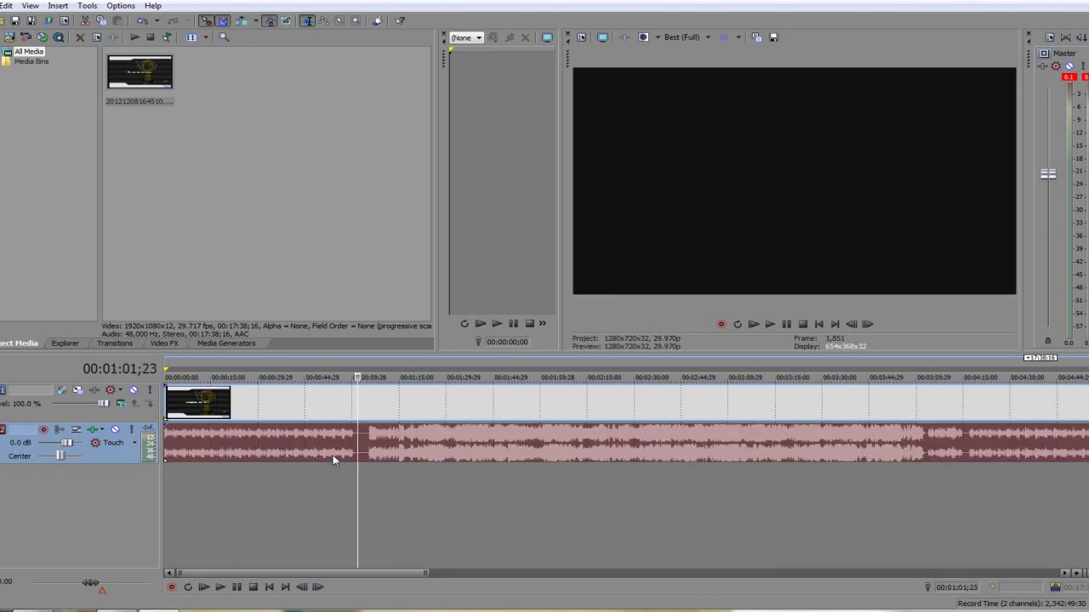
left_click(569, 442)
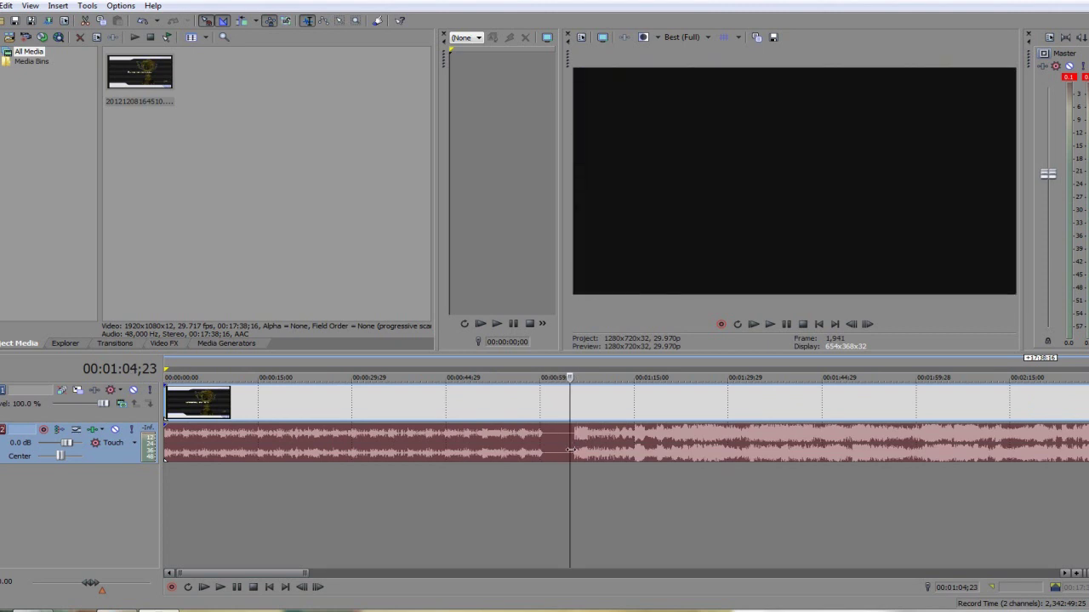
scroll(396, 461, "down", 3)
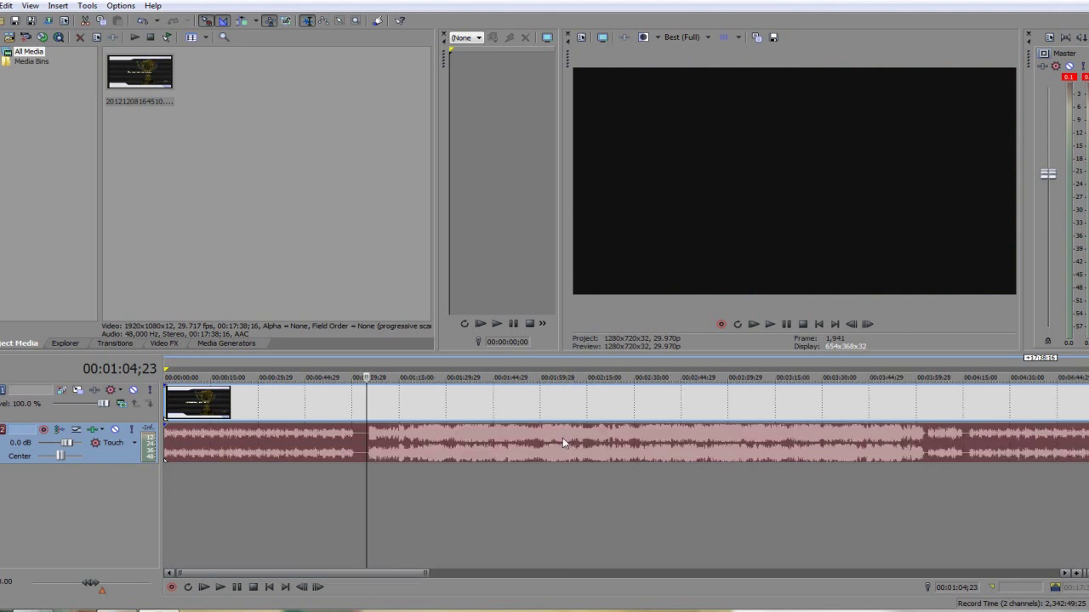
scroll(358, 472, "up", 3)
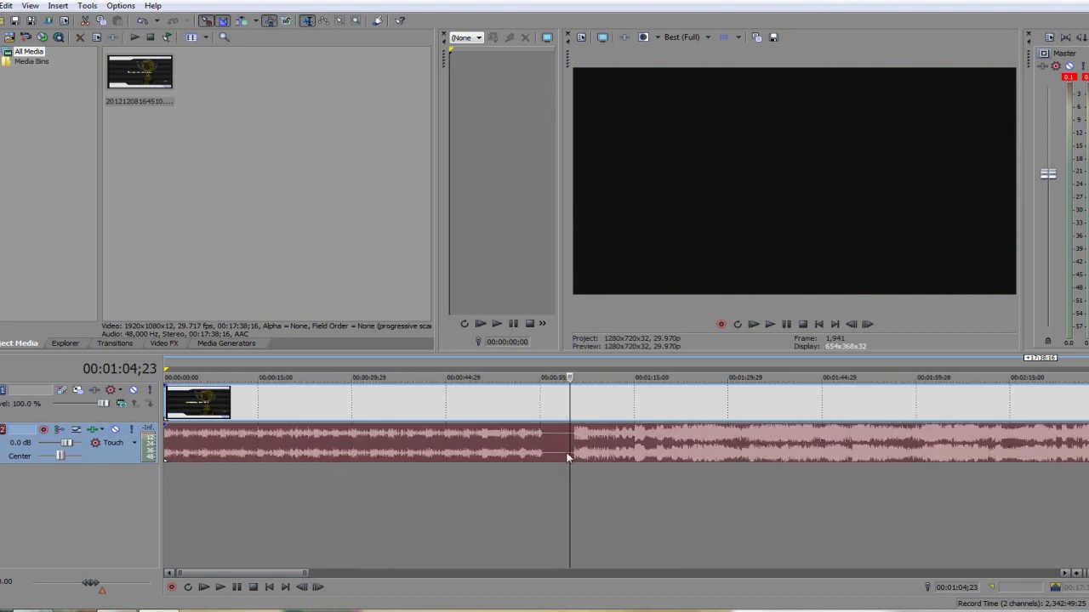
scroll(564, 455, "down", 4)
key("s")
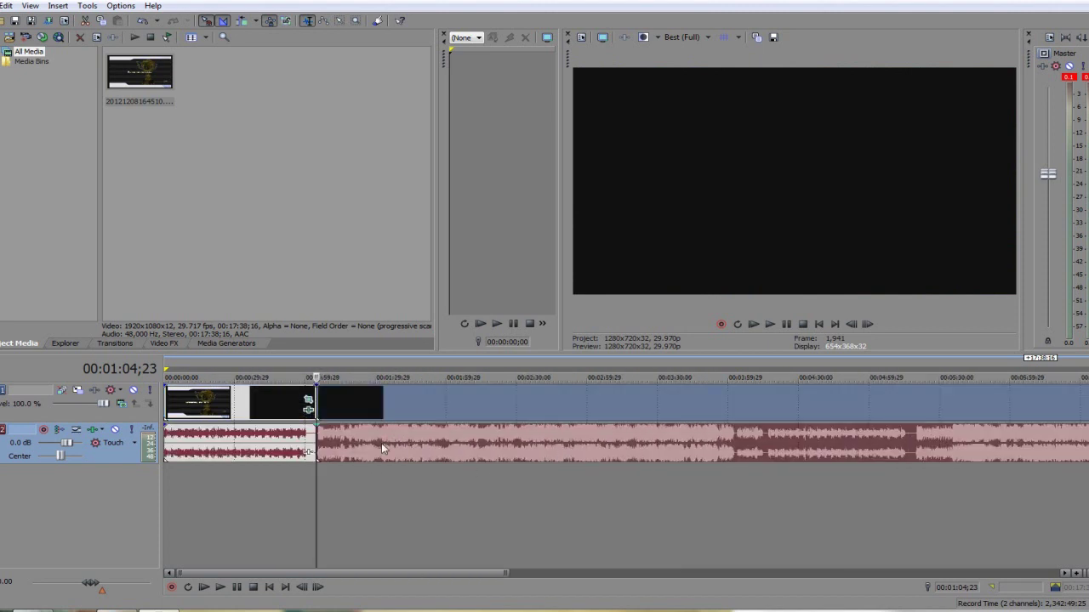
left_click(354, 401)
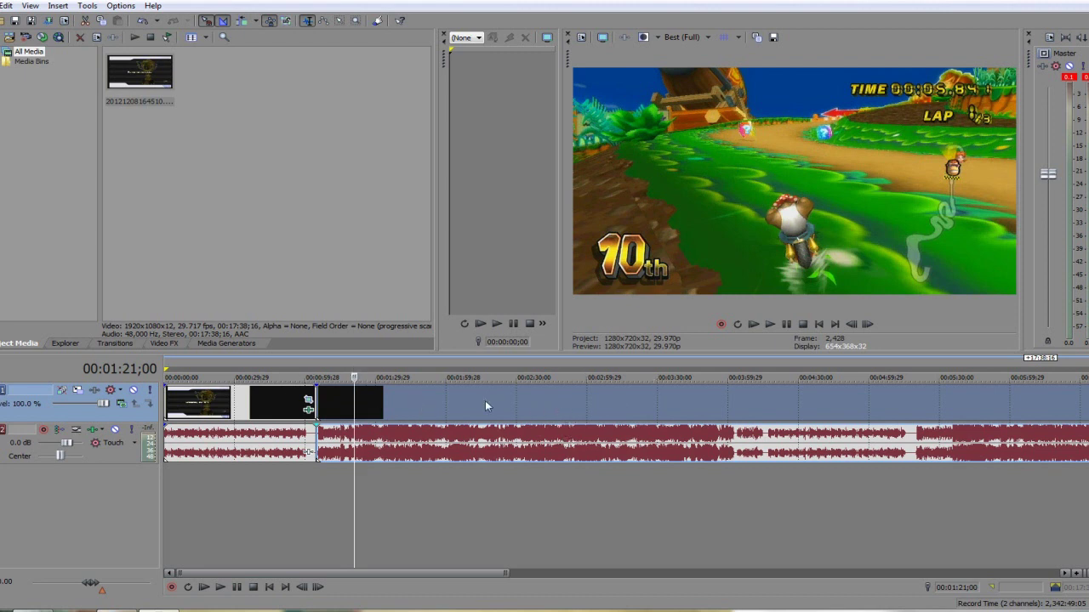
scroll(485, 401, "down", 3)
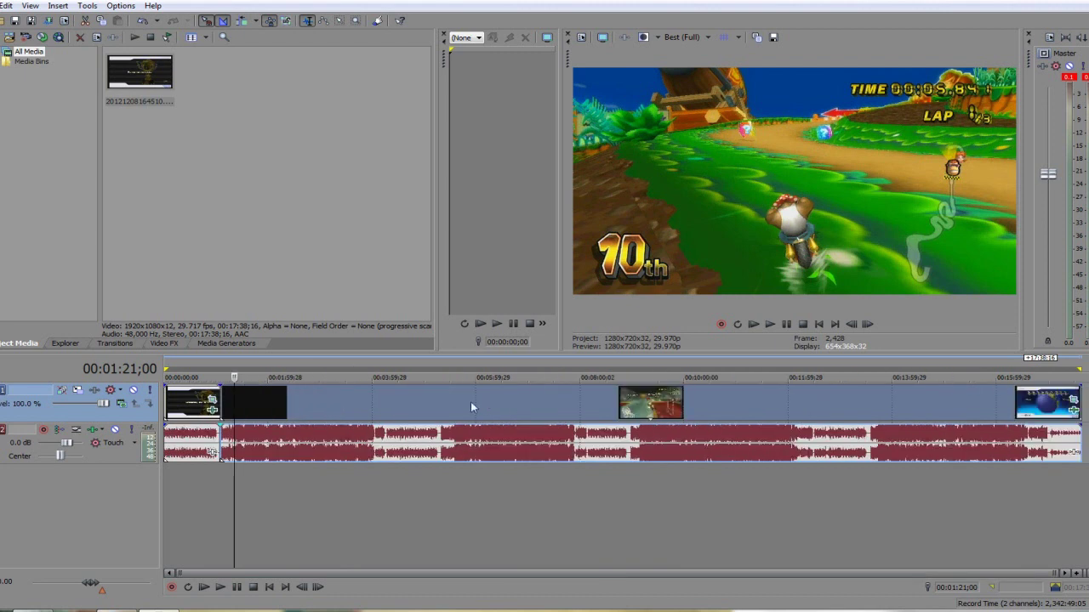
left_click(385, 437)
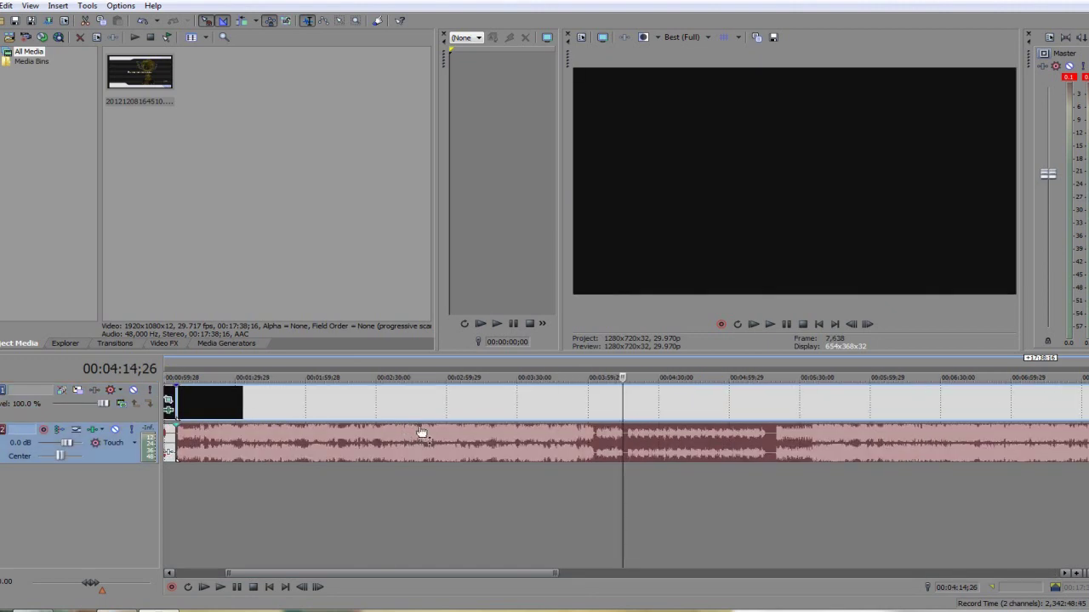
Step: Split the footage at 04:15;19 after the first race and delete the intro clip
scroll(419, 431, "up", 2)
left_click(245, 439)
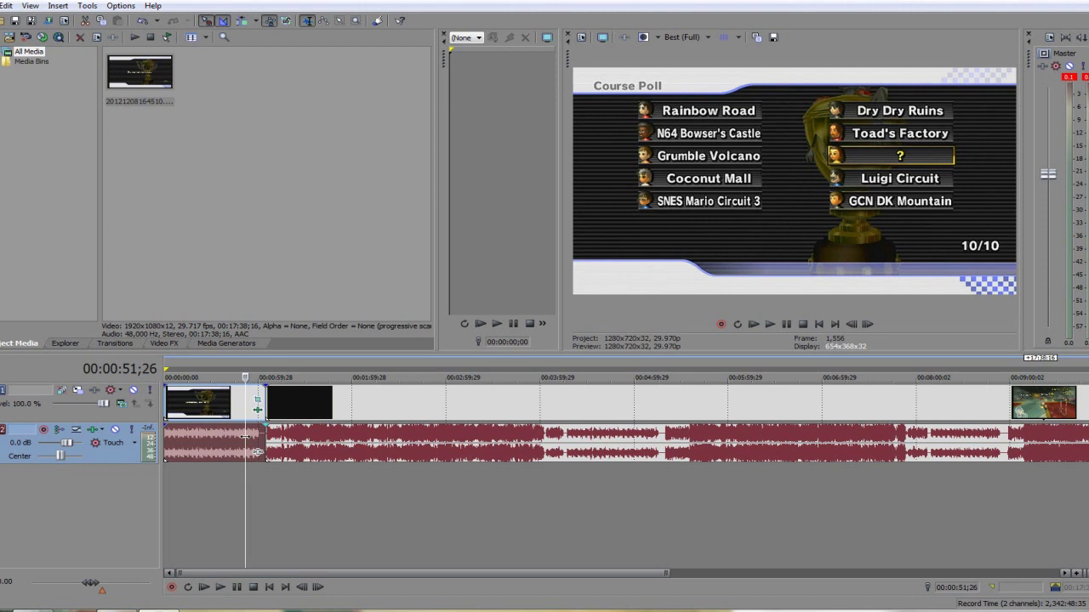
left_click(209, 438)
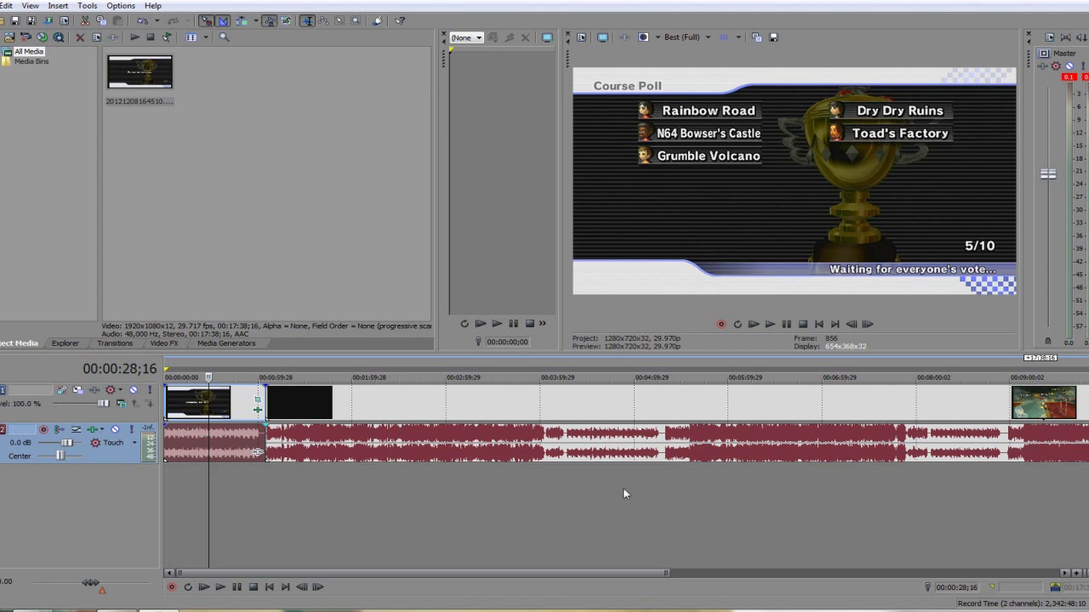
left_click(564, 438)
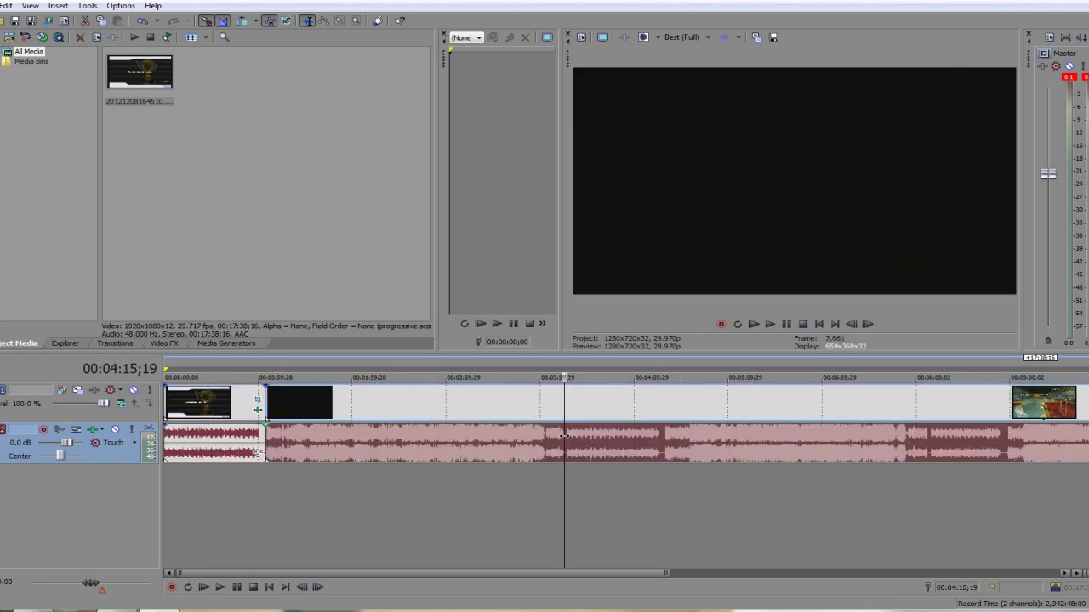
key("s")
left_click(205, 404)
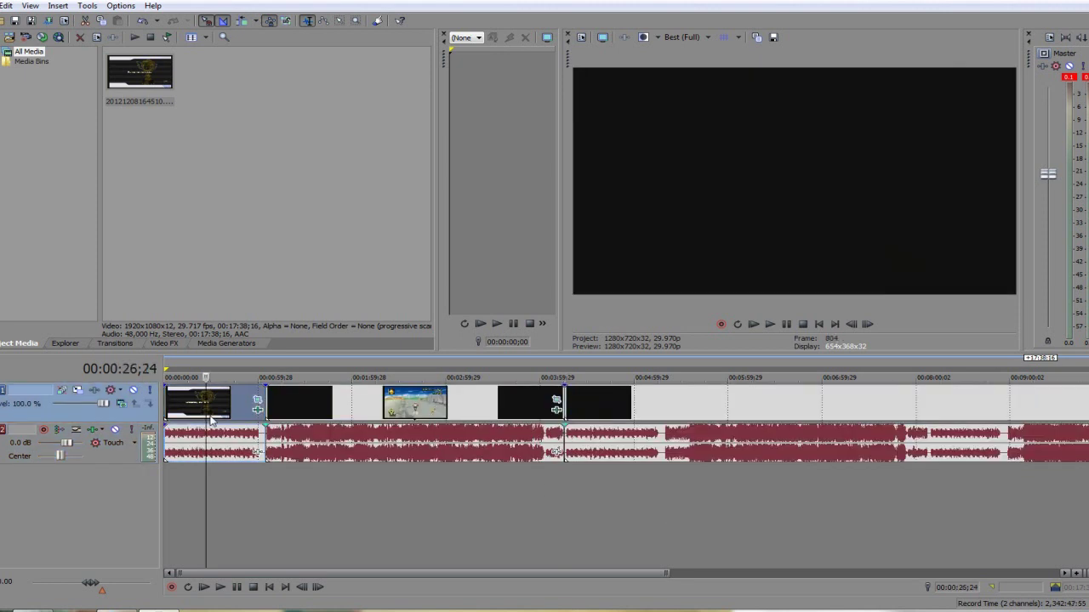
key("Delete")
Step: Split at 05:18;11, delete the results clip between races, and move the first race to the start
left_click(367, 404)
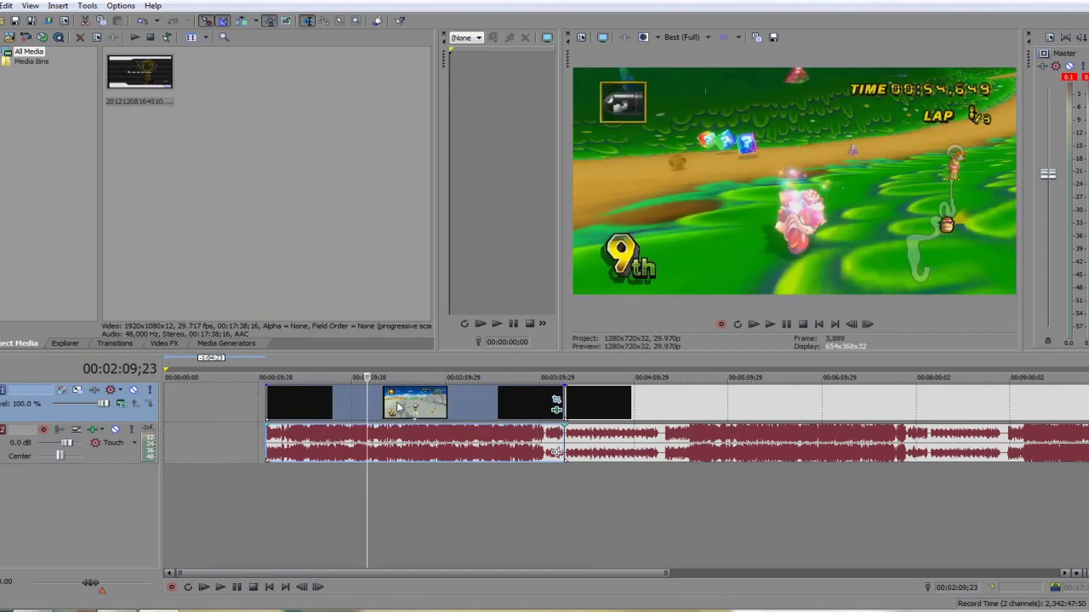
left_click(427, 406)
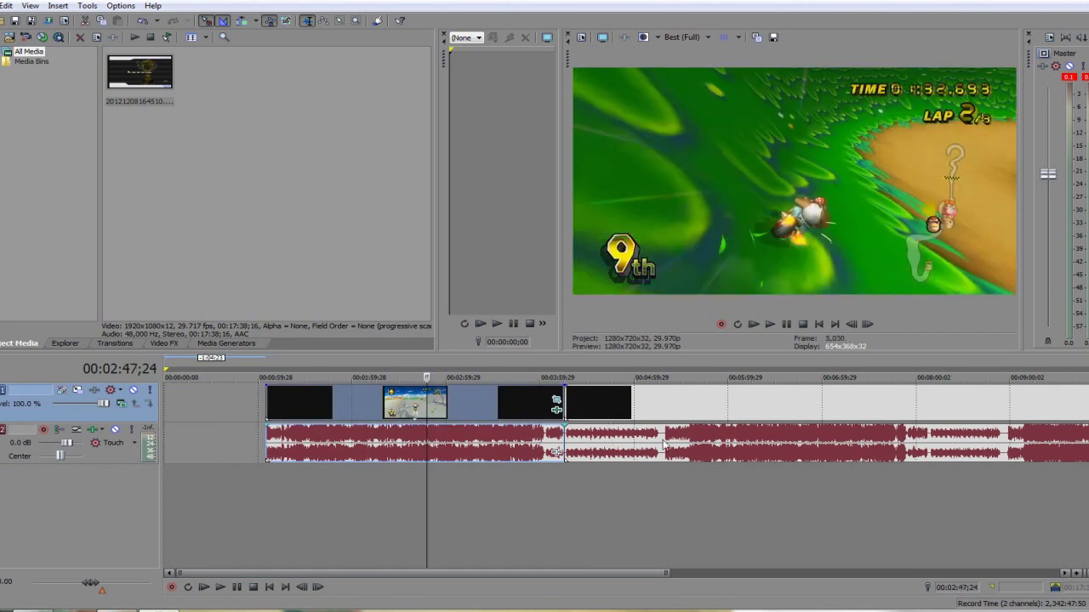
left_click(664, 439)
left_click(660, 439)
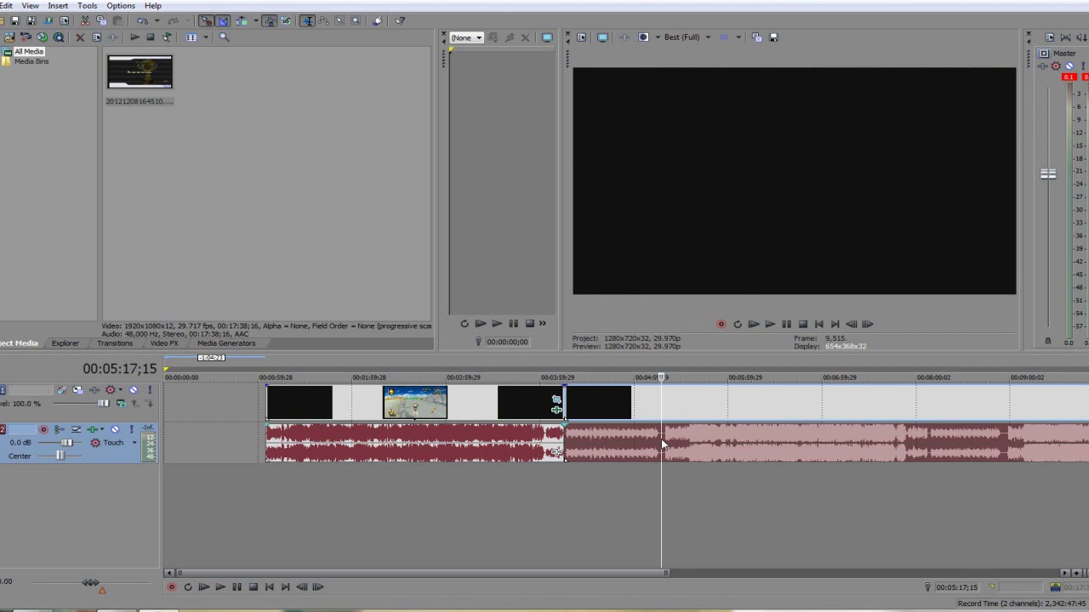
left_click(663, 442)
key("s")
left_click(609, 407)
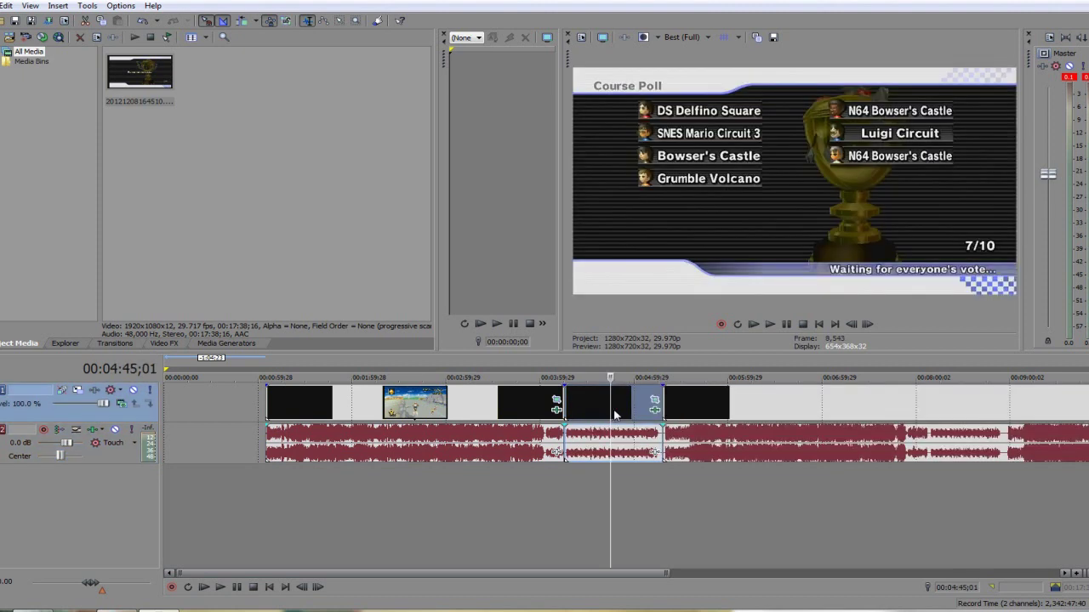
key("Delete")
left_click_drag(477, 408, 375, 446)
Step: Split at 08:08;20, delete the trailing footage, and butt the second race against the first
scroll(643, 449, "down", 3)
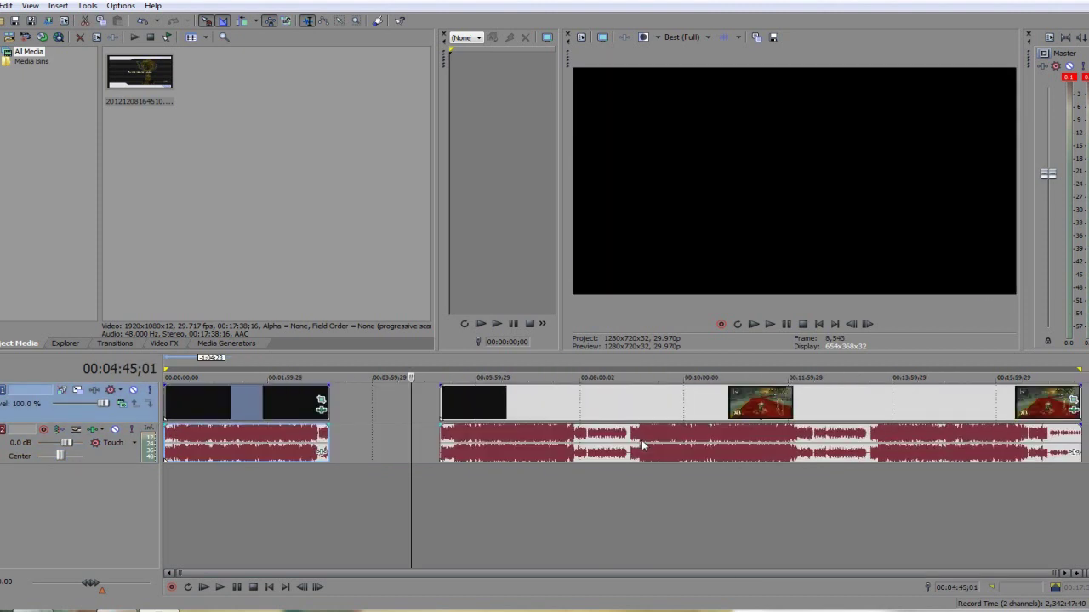
left_click(586, 440)
left_click(587, 437)
key("s")
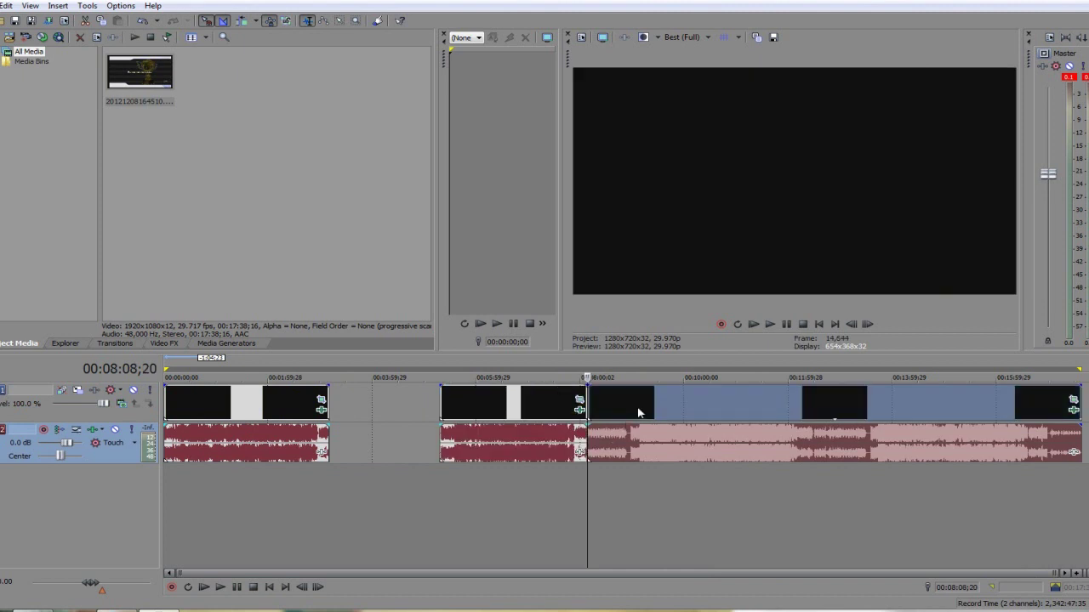
key("Delete")
left_click_drag(487, 407, 377, 406)
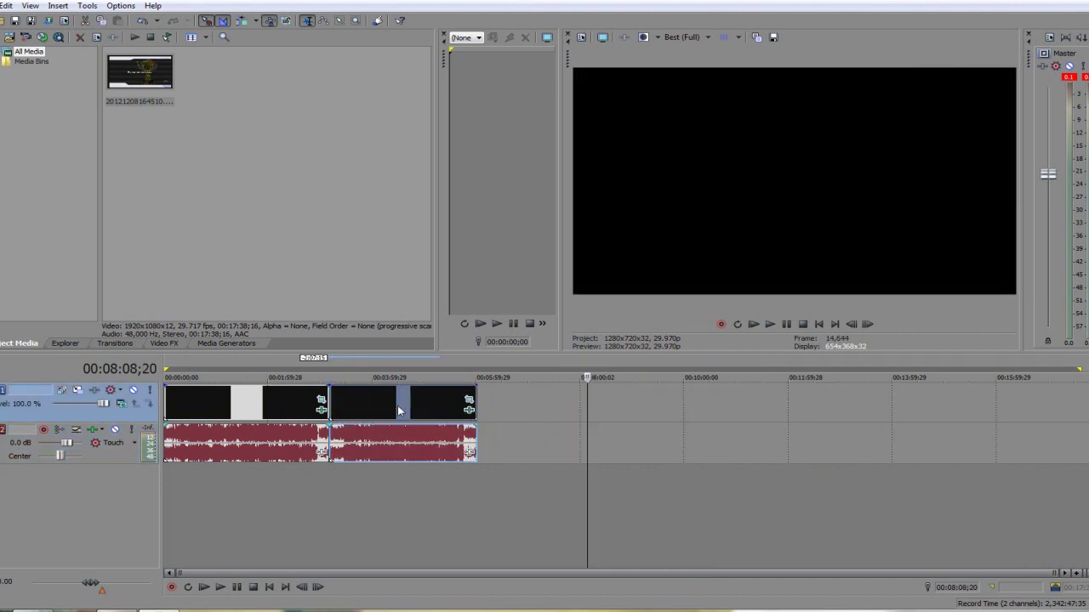
left_click(271, 587)
Step: Preview the race clips and drag a loop region on the loop bar across the cut between them
left_click(262, 510)
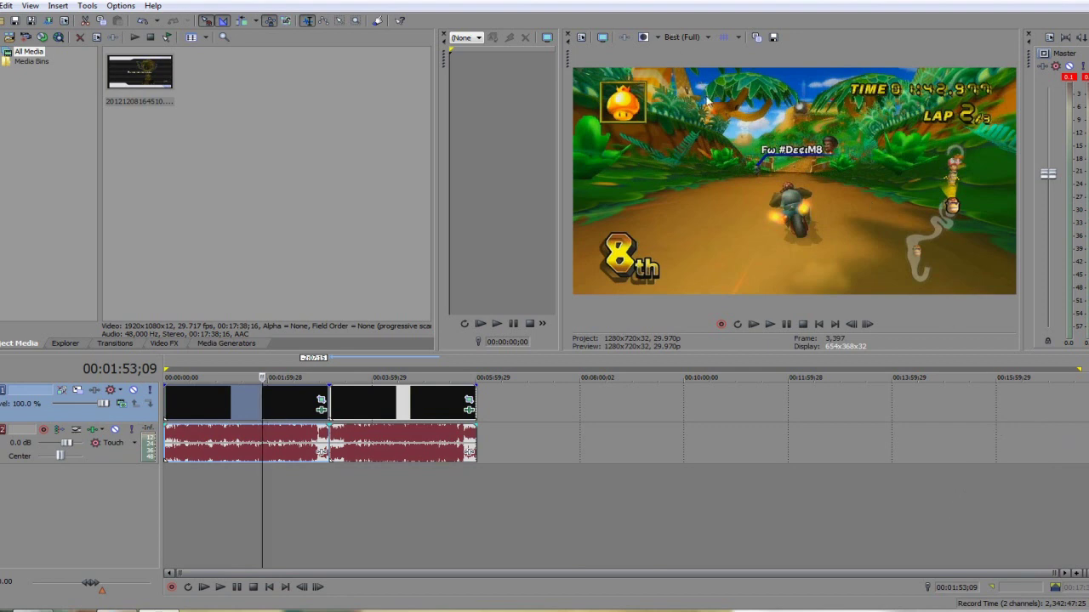
left_click(237, 413)
left_click(393, 412)
left_click(228, 414)
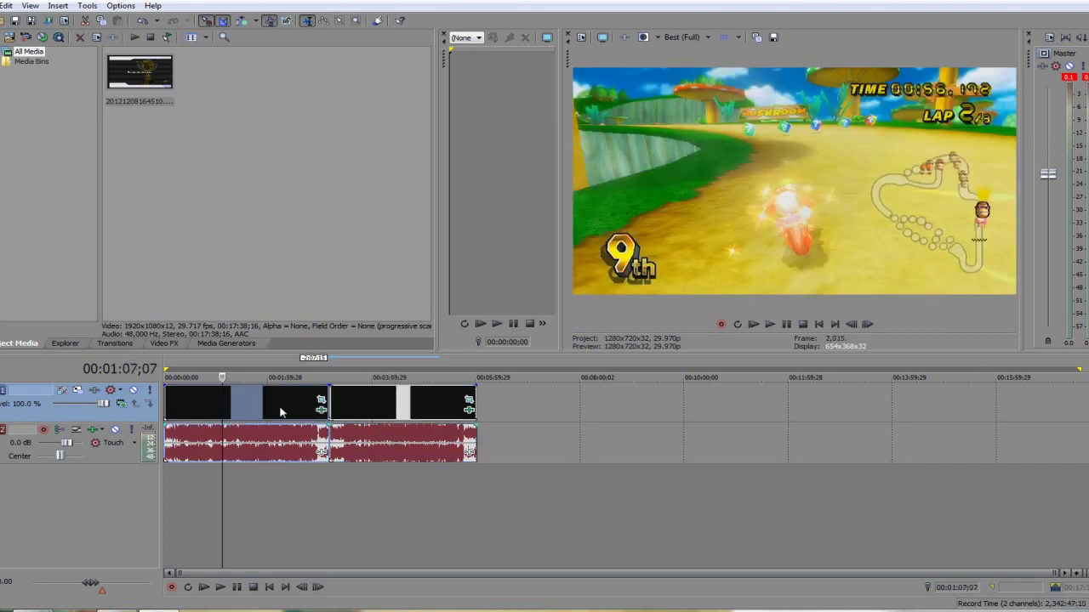
left_click_drag(401, 366, 237, 367)
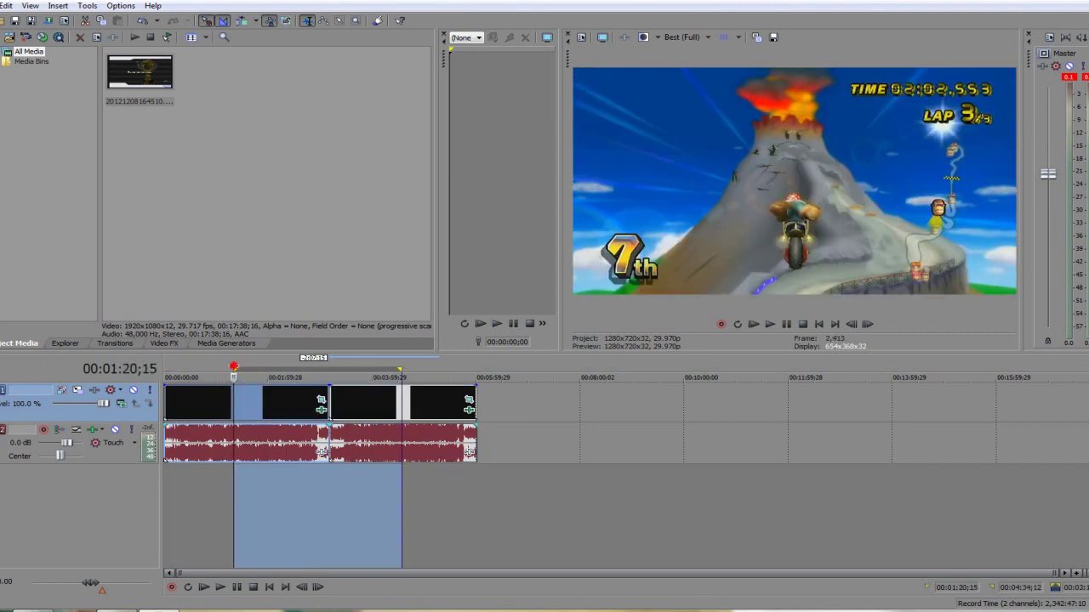
left_click(227, 367)
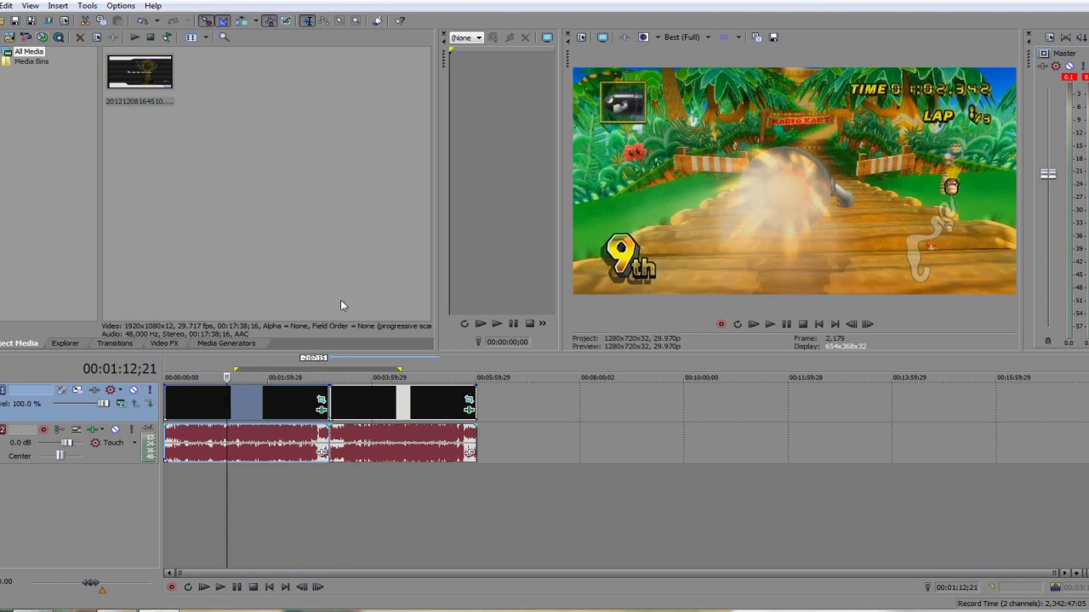
left_click(476, 375)
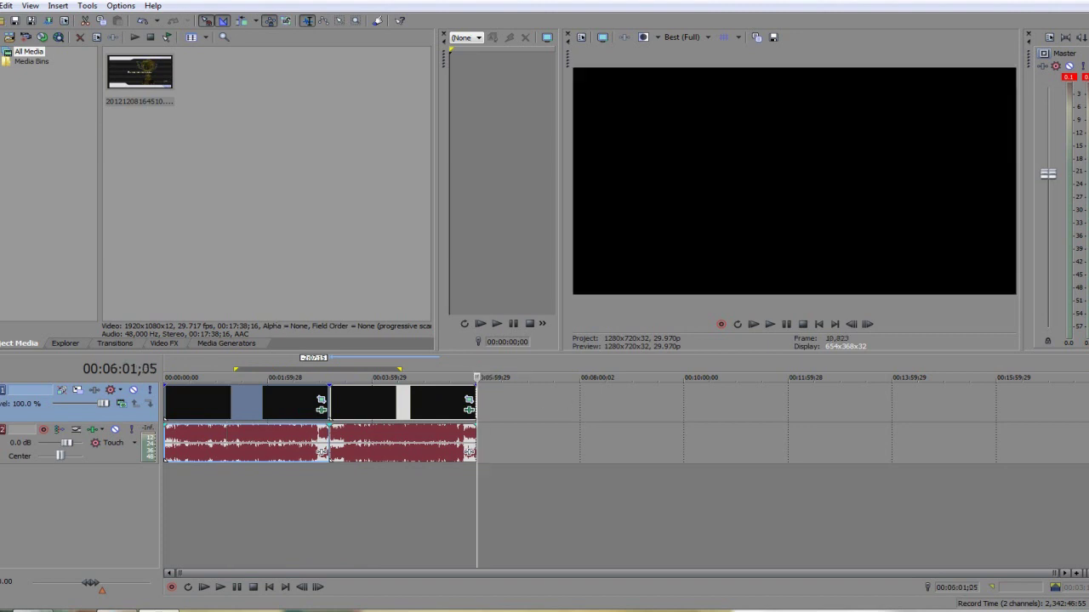
left_click(2, 5)
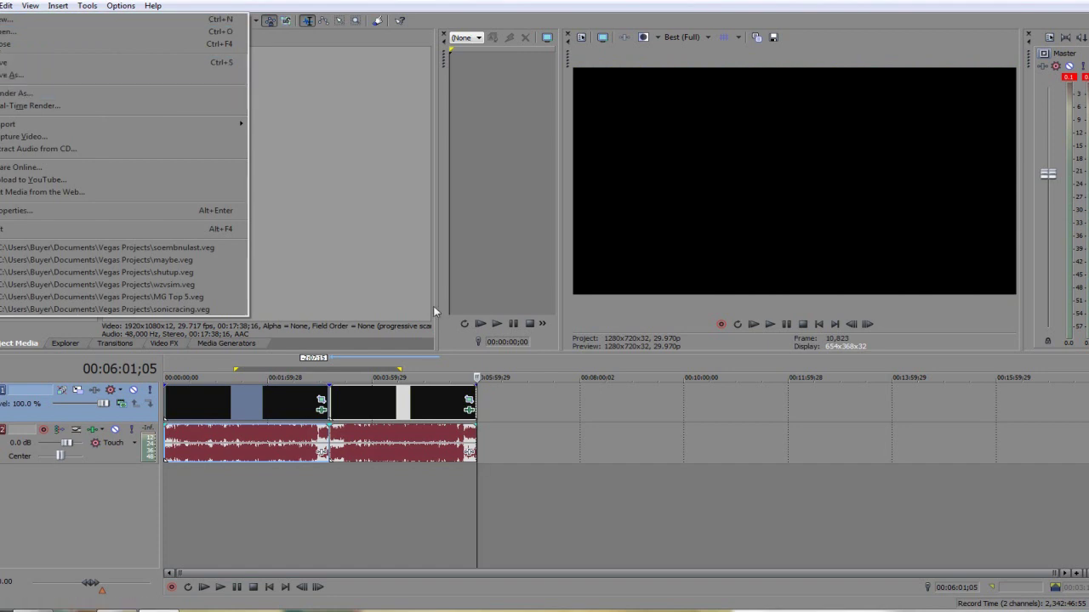
Step: Reset the loop region to span the whole project, 00:00:00;00 to 00:06:01;05
left_click(466, 374)
left_click_drag(479, 371, 165, 372)
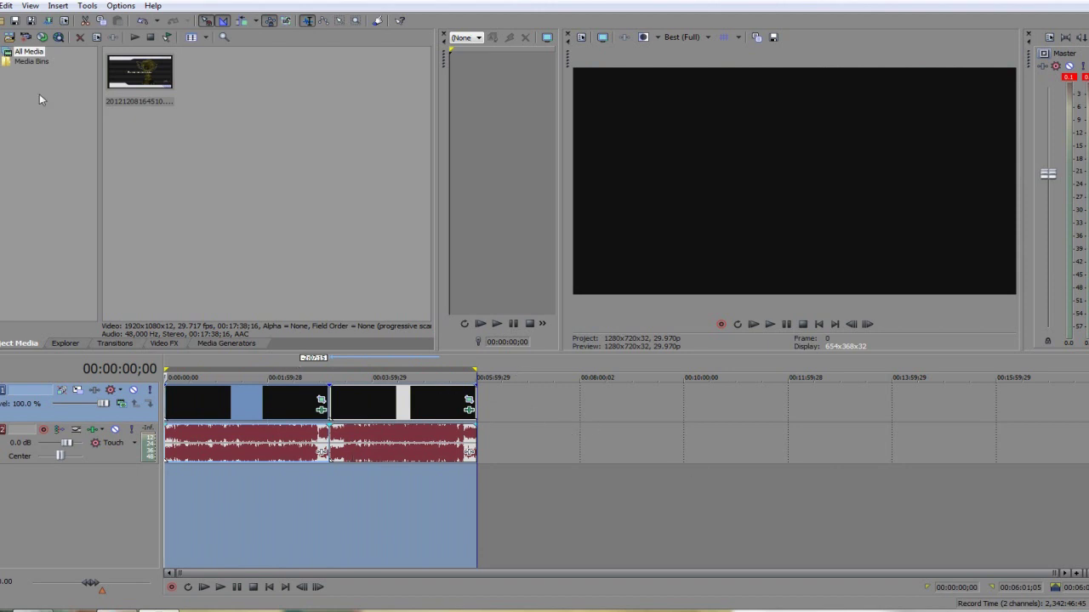
left_click(438, 363)
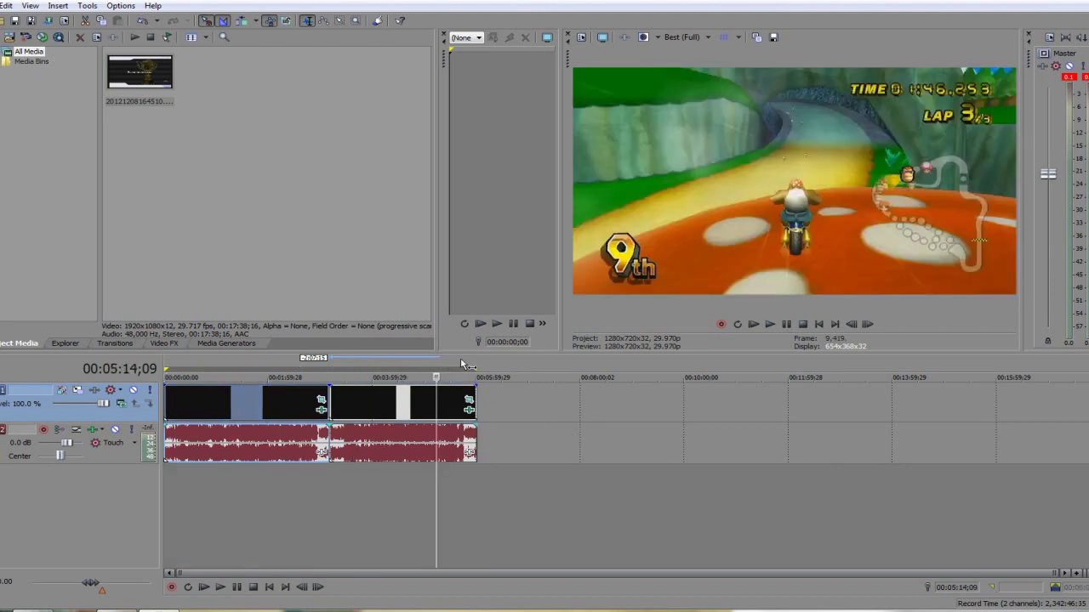
left_click_drag(476, 365, 166, 365)
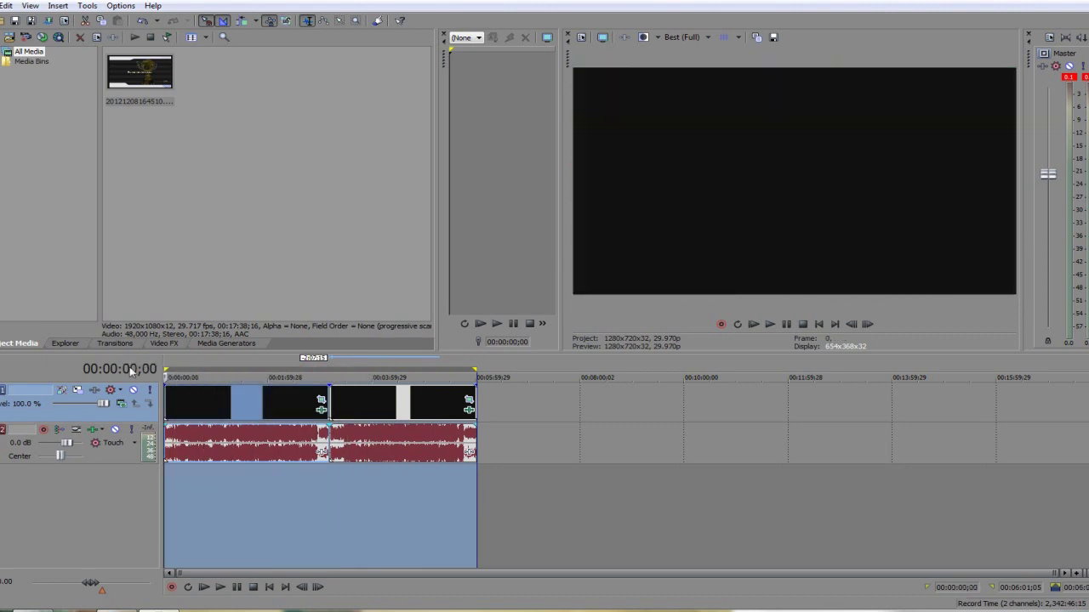
left_click(2, 5)
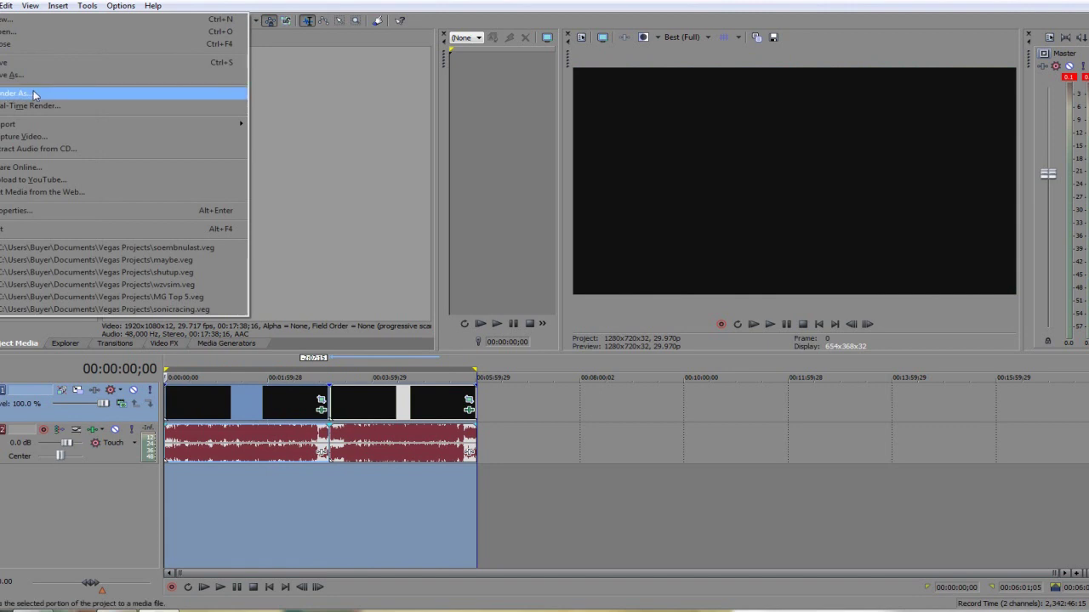
Step: In Render As, choose the MainConcept AVC/AAC Internet HD 1080p template, giving Untitled.mp4
left_click(91, 91)
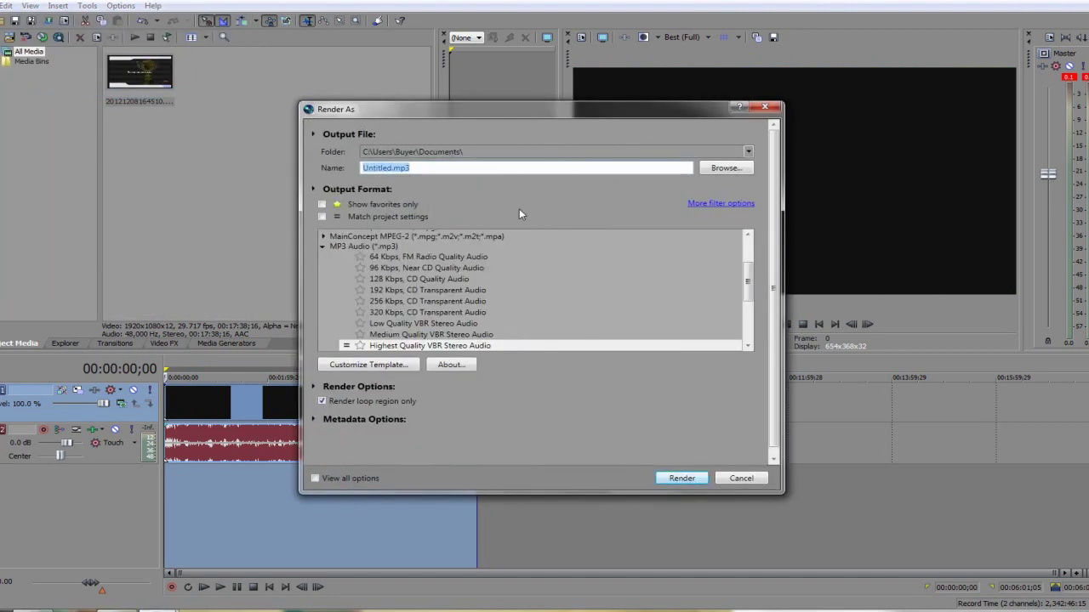
left_click(339, 168)
left_click(323, 247)
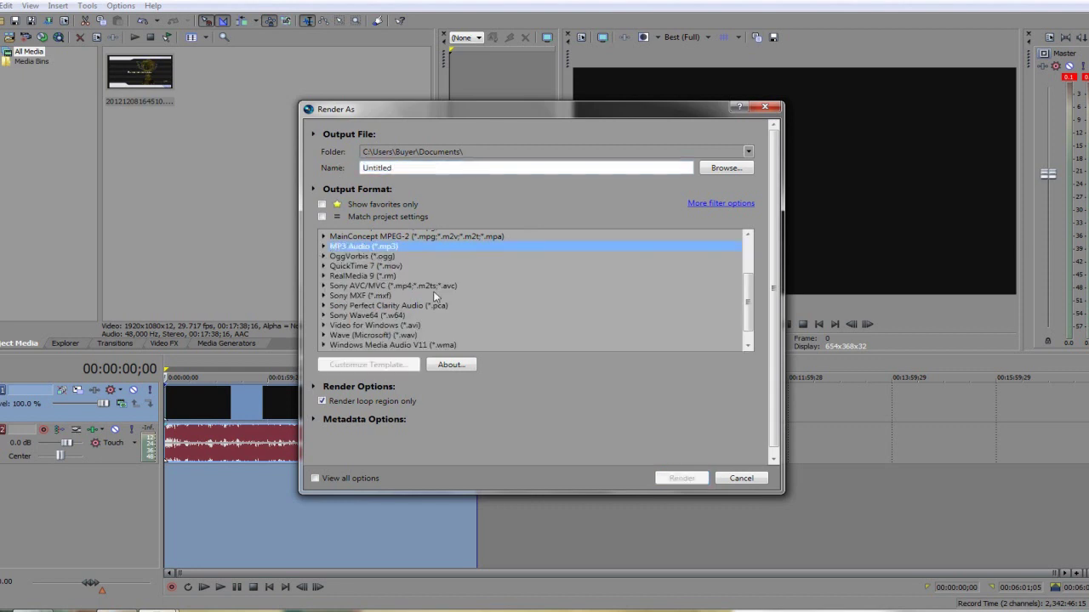
scroll(432, 300, "down", 1)
scroll(479, 315, "up", 3)
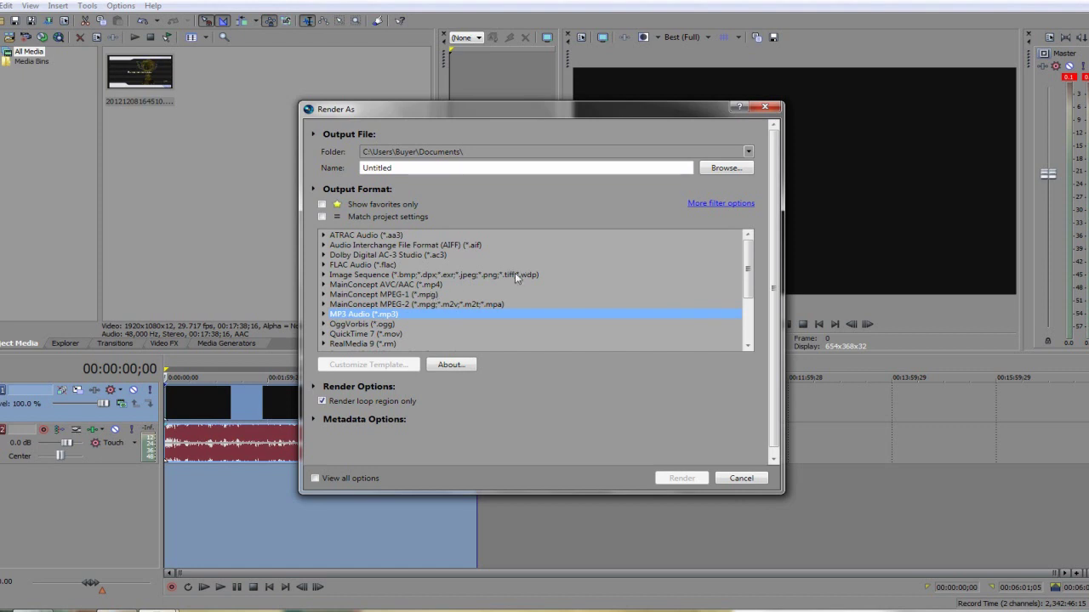
left_click(323, 286)
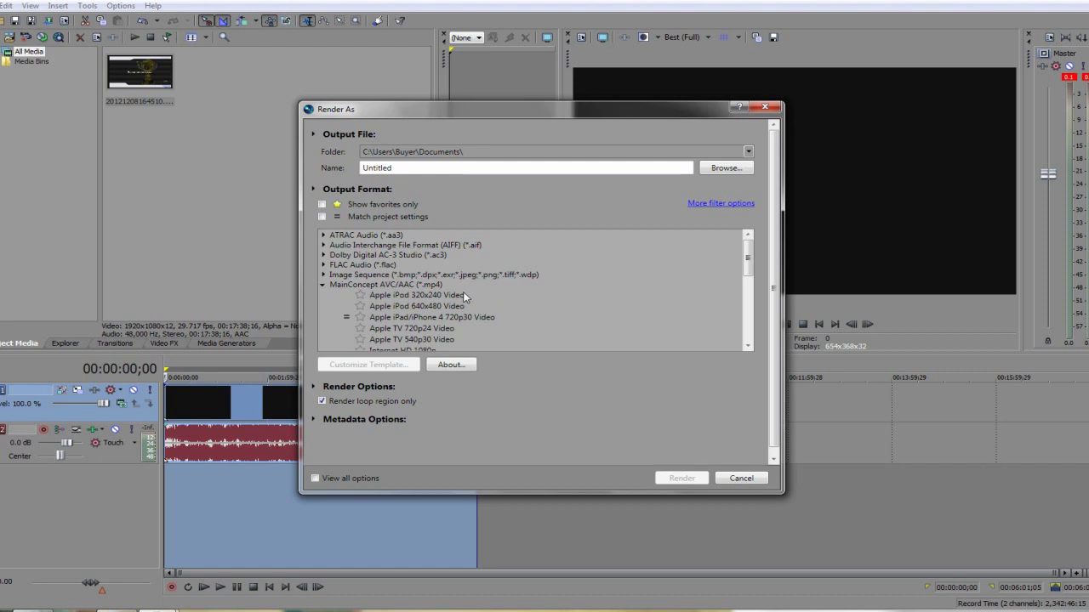
scroll(464, 297, "down", 2)
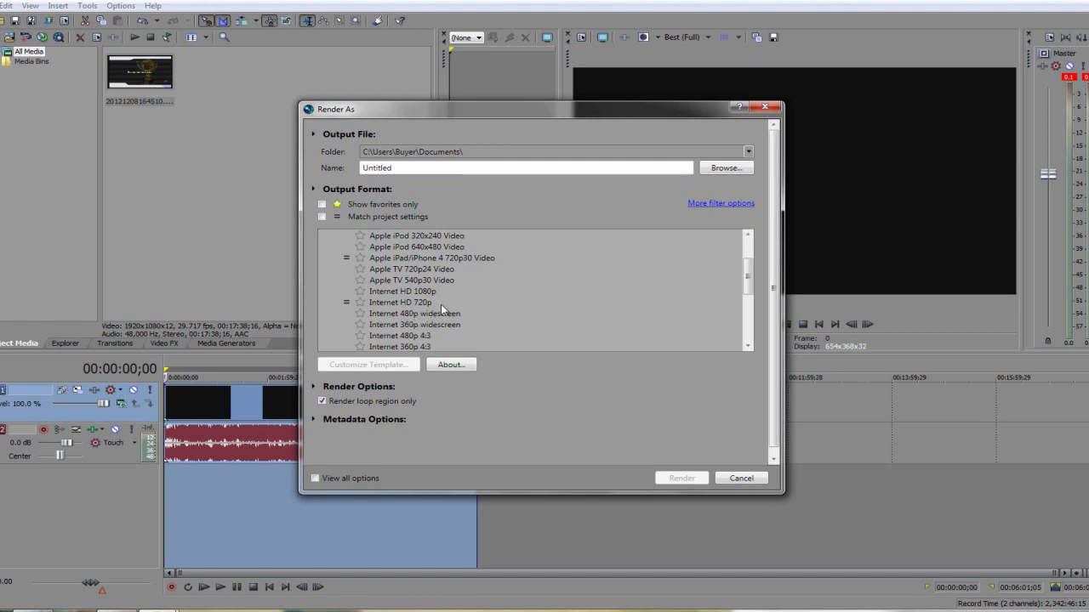
scroll(471, 296, "down", 1)
left_click(426, 262)
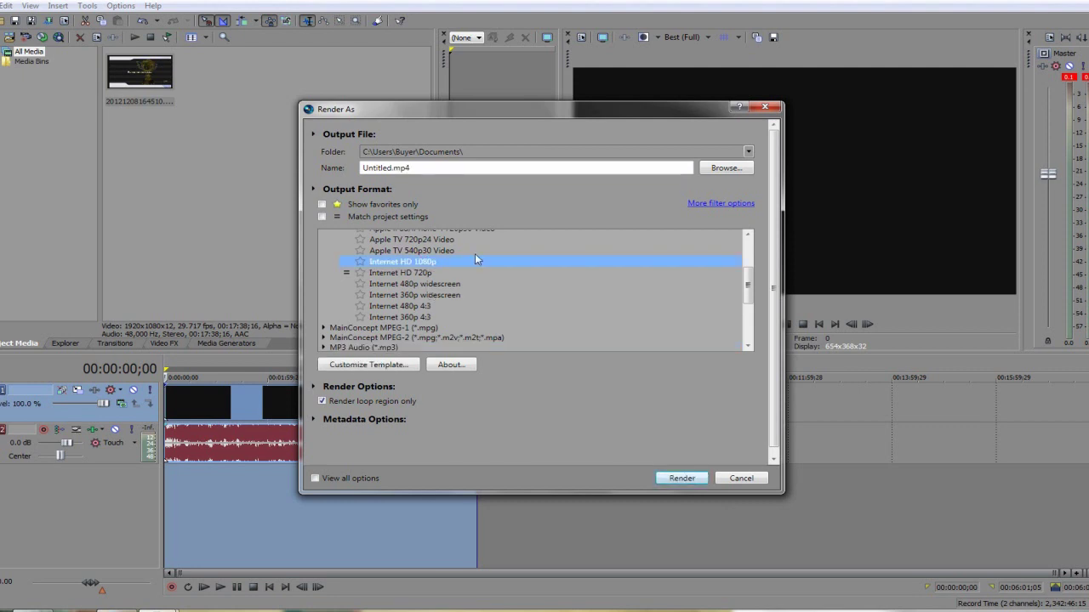
Step: Switch the render template to Windows Media Video V11 6 Mbps HD 720-30p, targeting Untitled.wmv
left_click(327, 285)
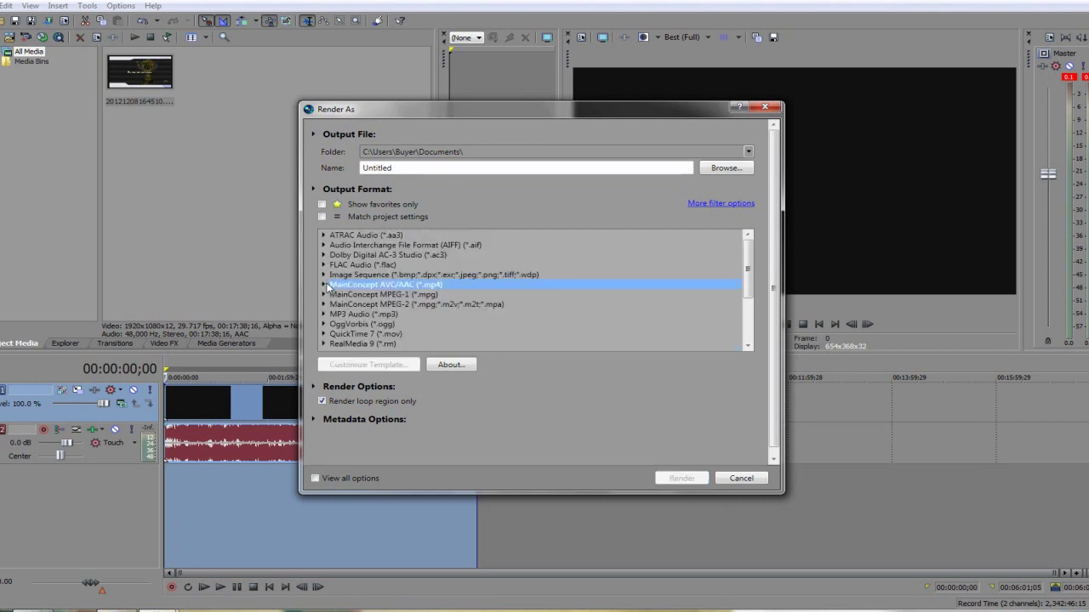
scroll(516, 311, "down", 2)
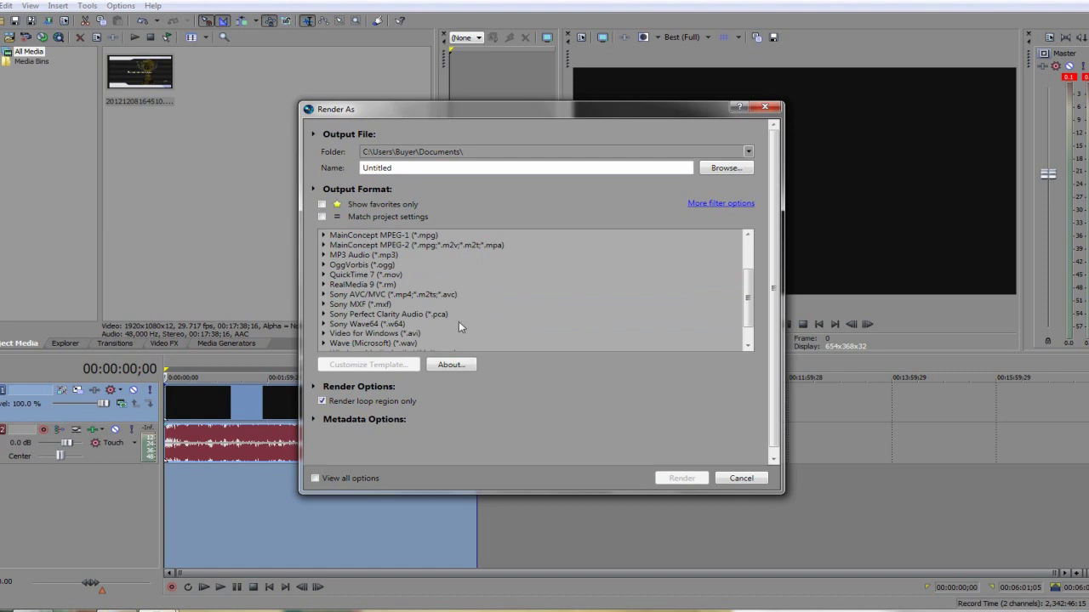
scroll(451, 321, "down", 1)
left_click(332, 338)
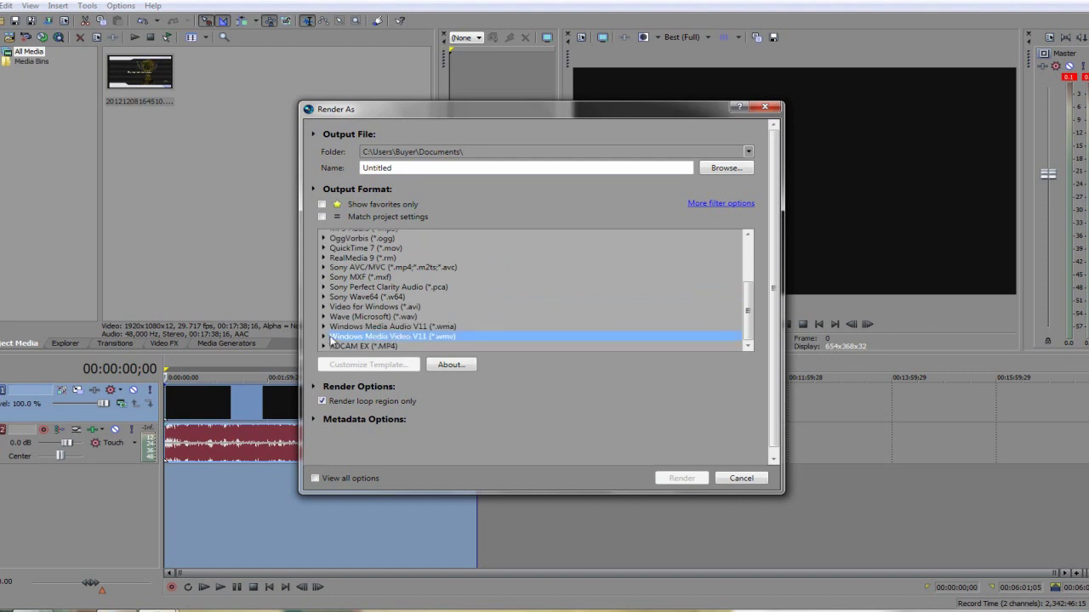
left_click(324, 337)
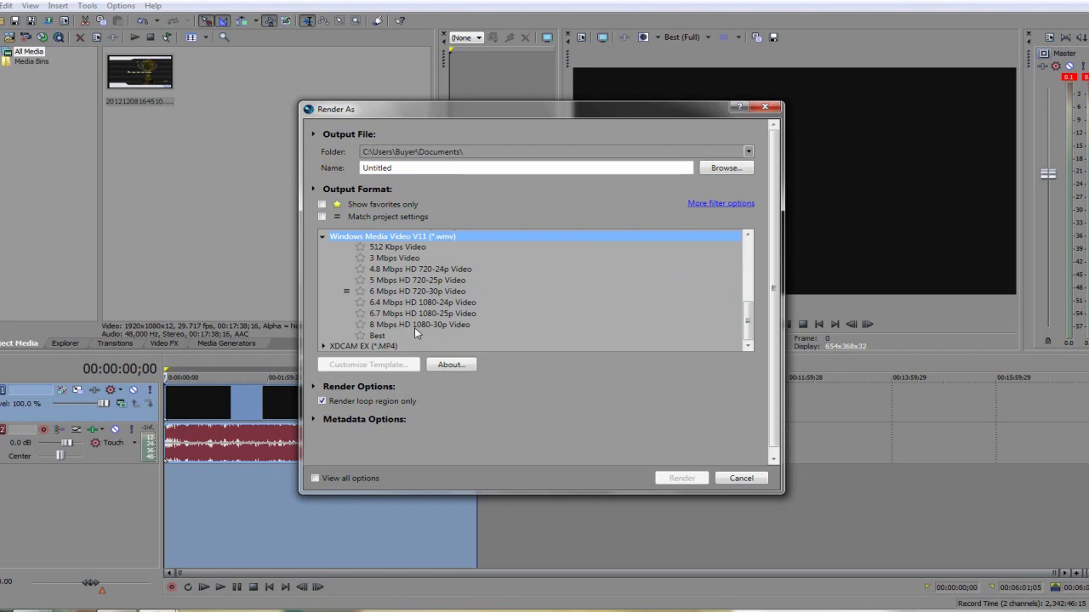
left_click(439, 289)
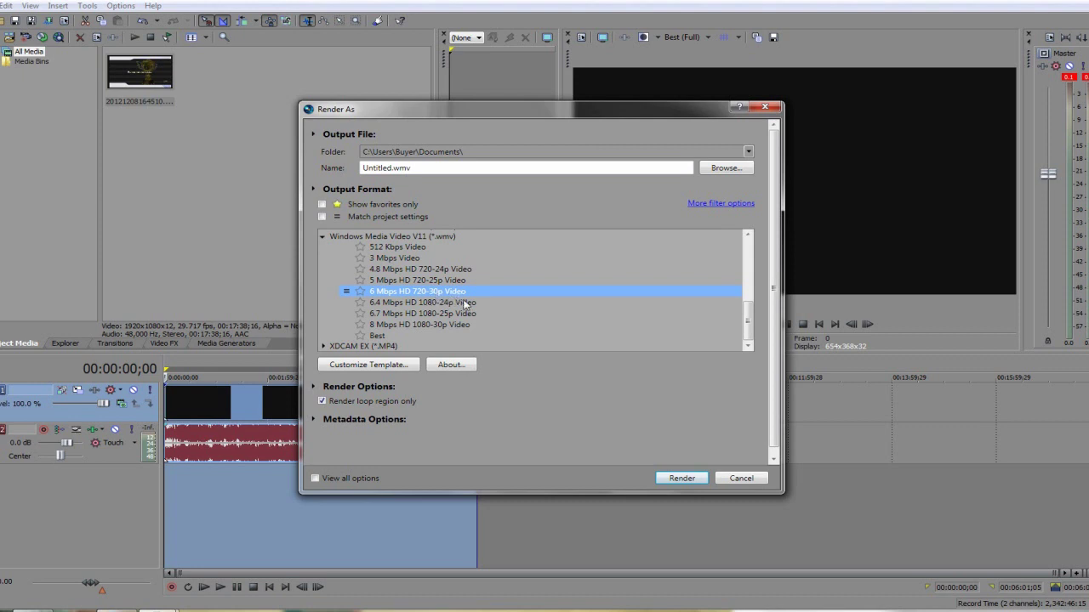
left_click(413, 365)
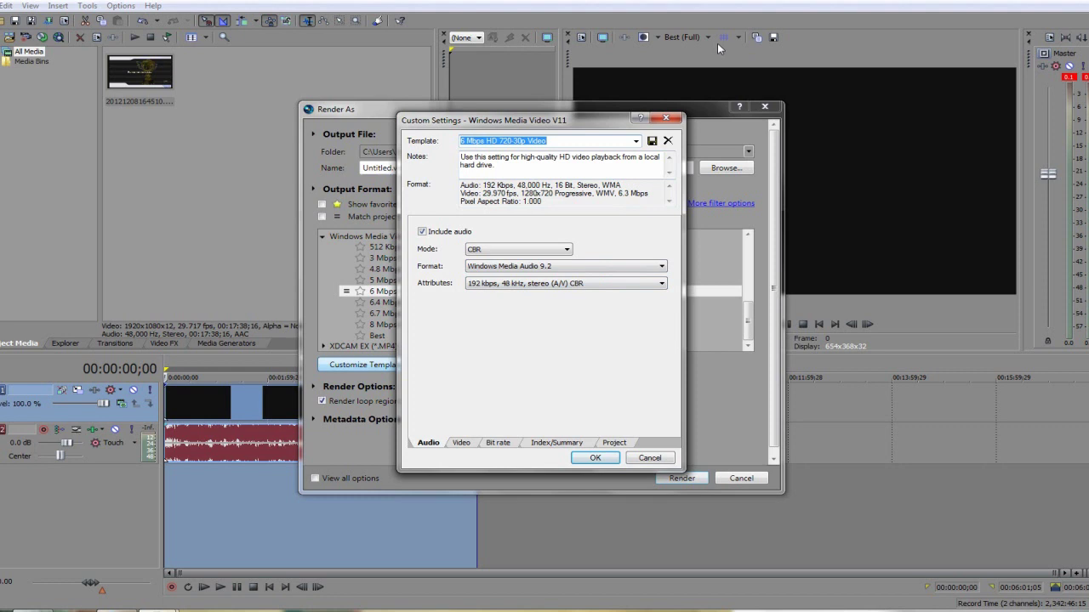
Step: Close the 6 Mbps HD 720-30p custom settings unchanged and collapse the Windows Media Video V11 list
left_click(666, 117)
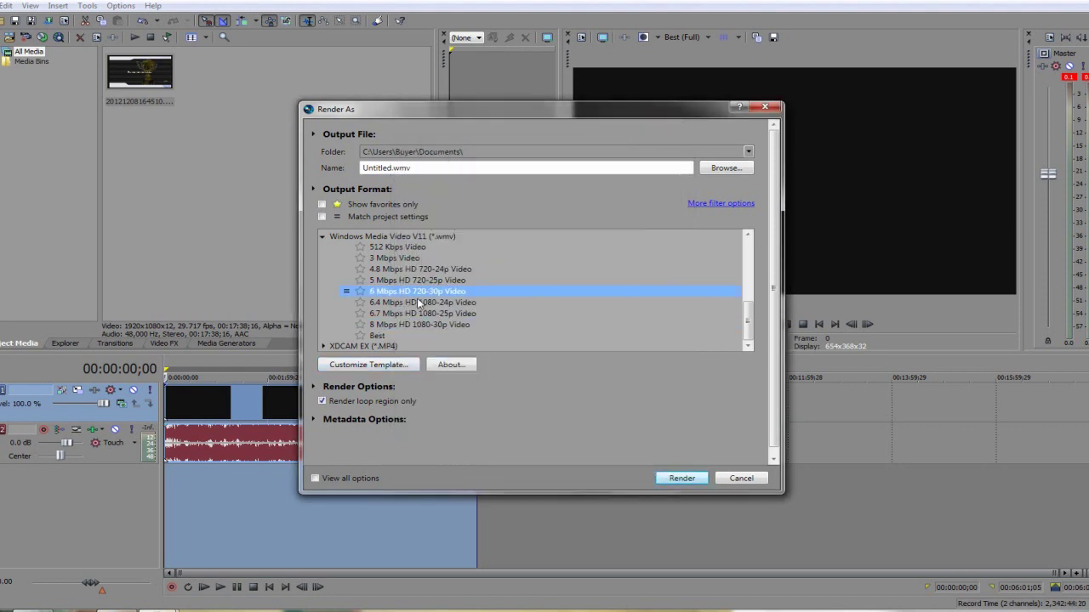
left_click(400, 368)
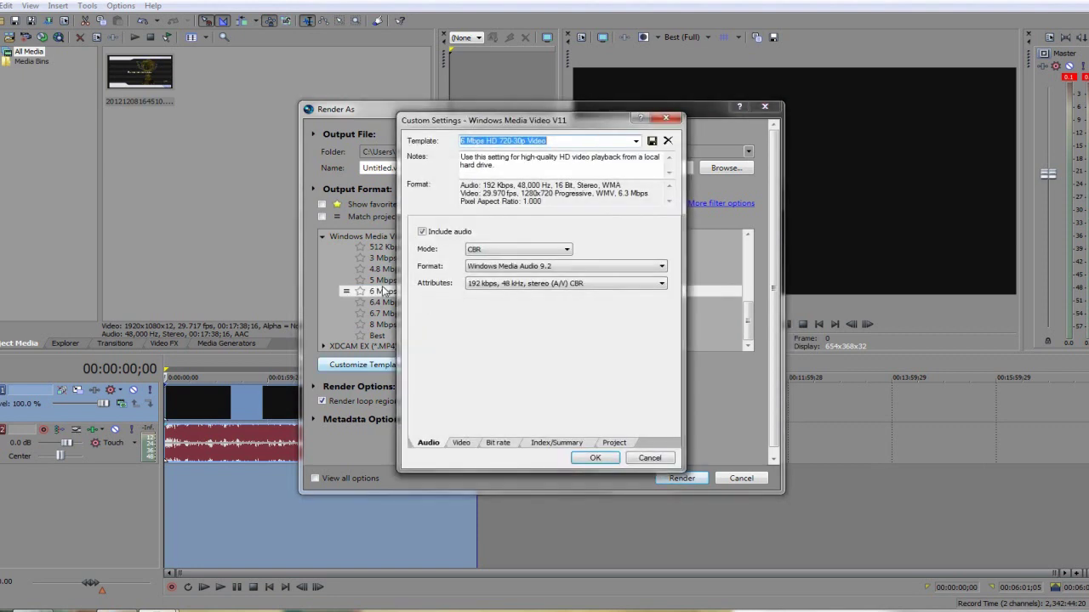
left_click(657, 457)
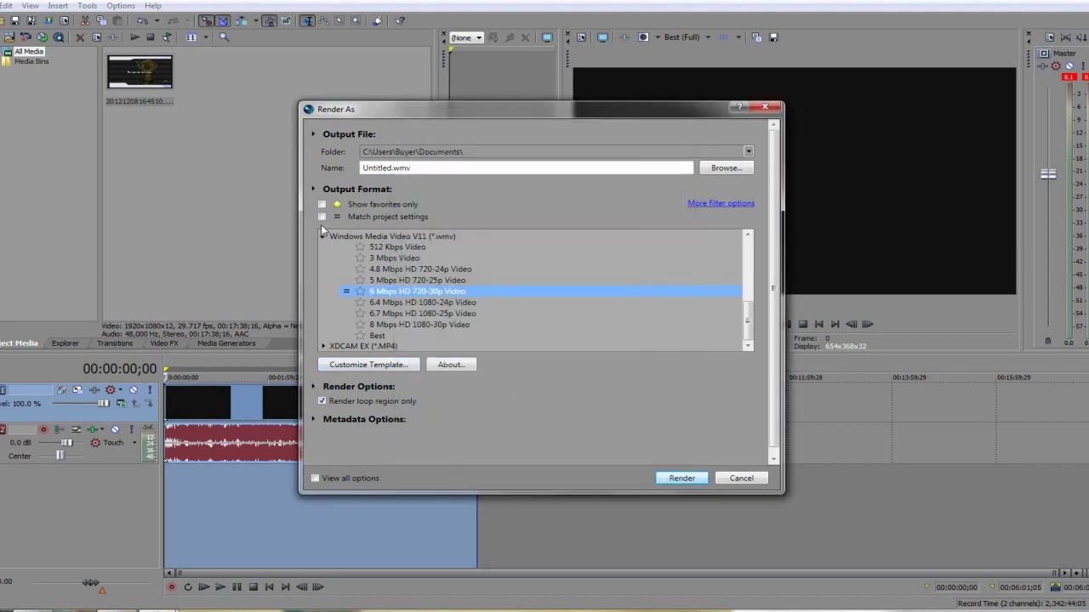
left_click(323, 235)
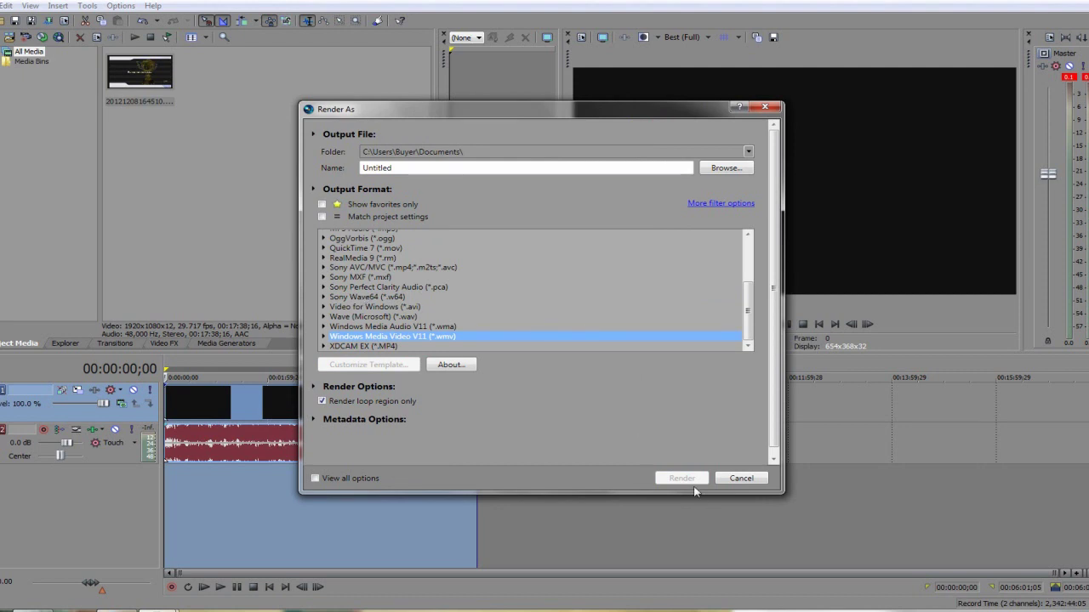
Step: Render the loop region to Untitled.wmv with the WMV V11 8 Mbps HD 1080-30p template
left_click(324, 336)
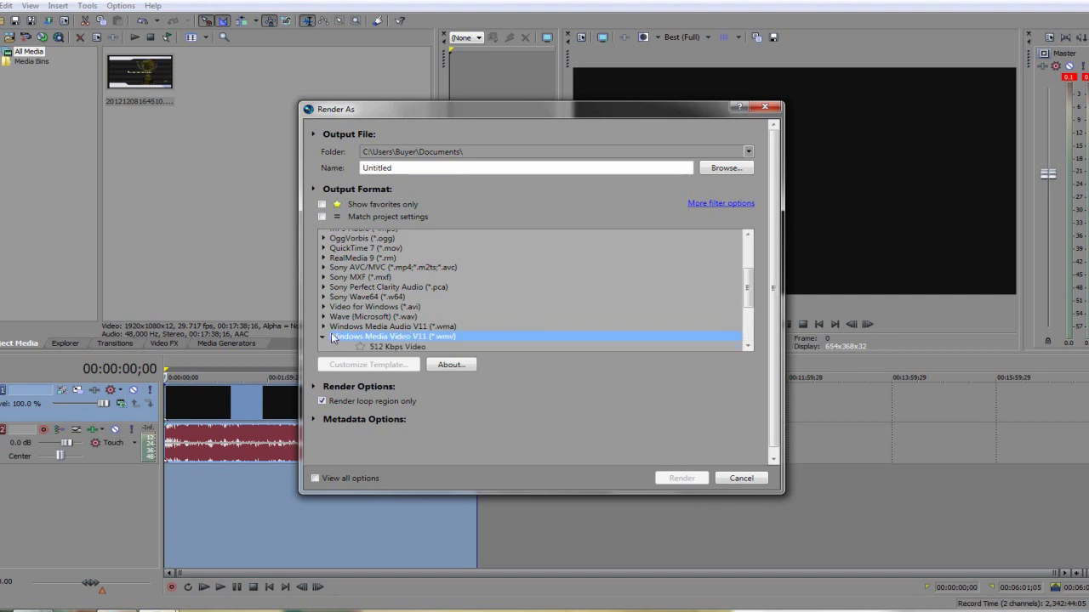
left_click(392, 337)
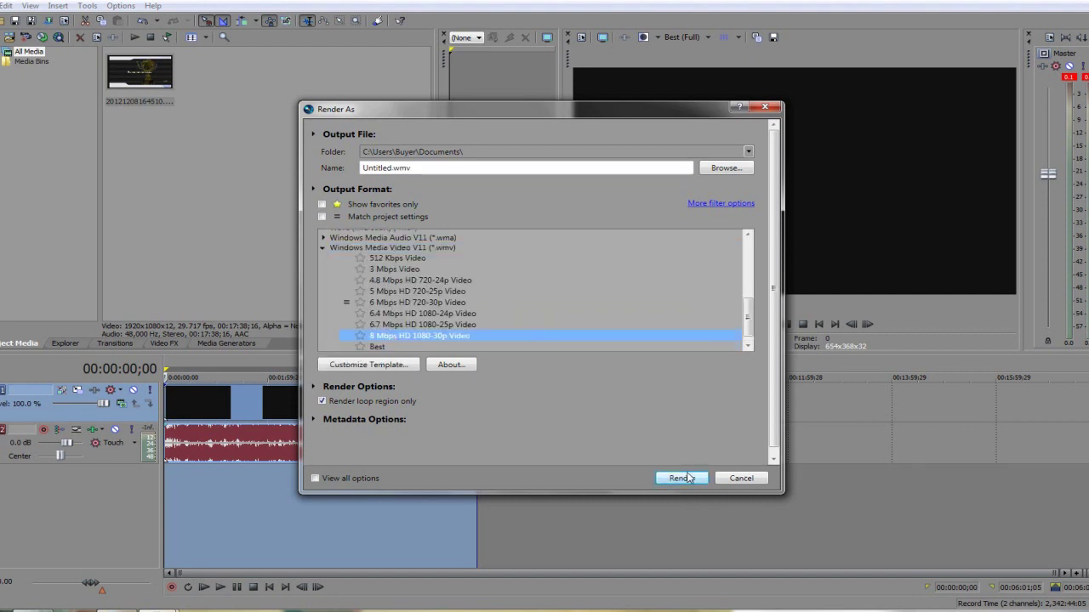
left_click(689, 478)
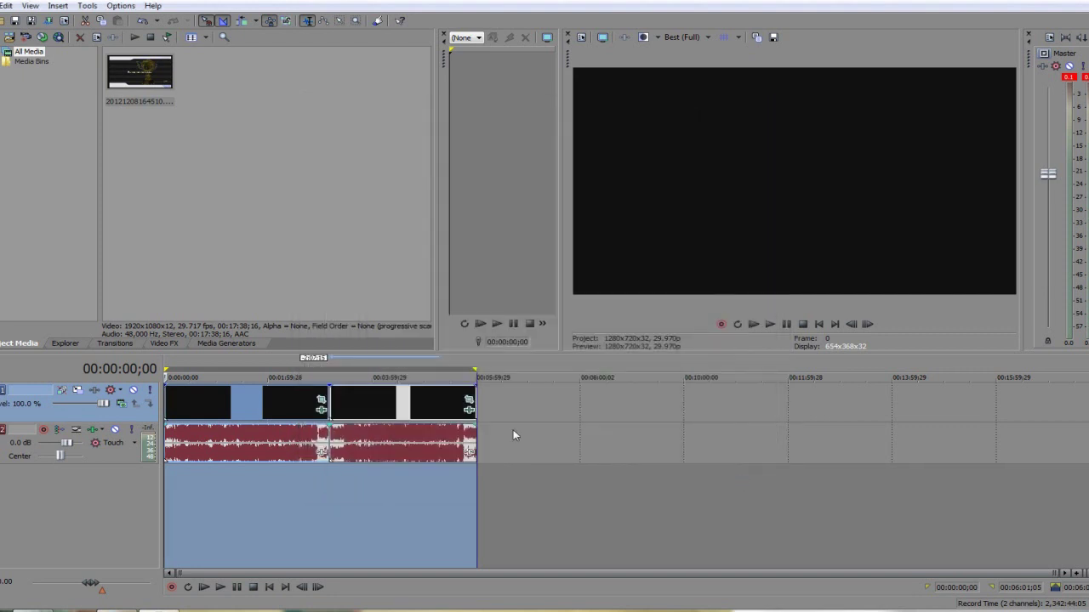
left_click(427, 419)
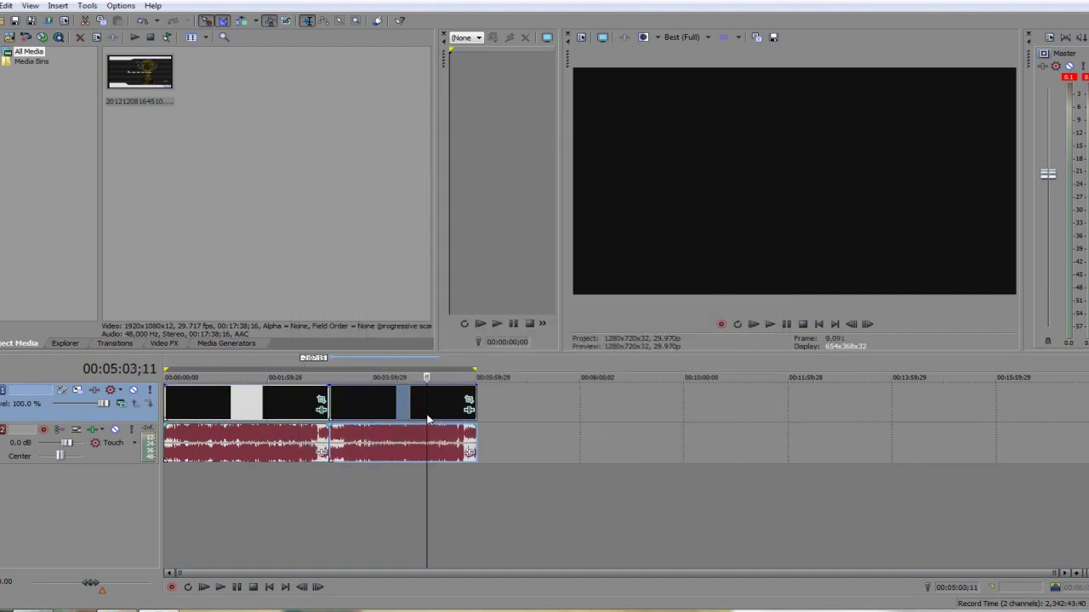